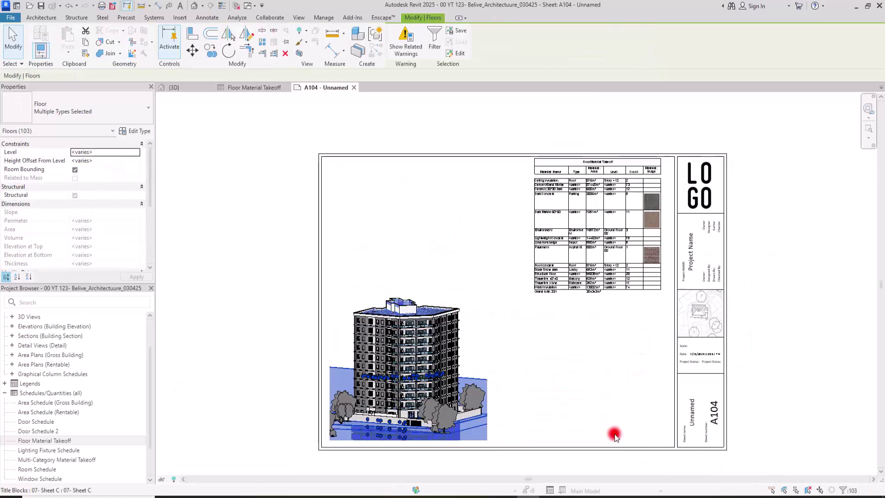
# Clear the floor selection on sheet A104 and return to the {3D} view.
pyautogui.click(579, 383)
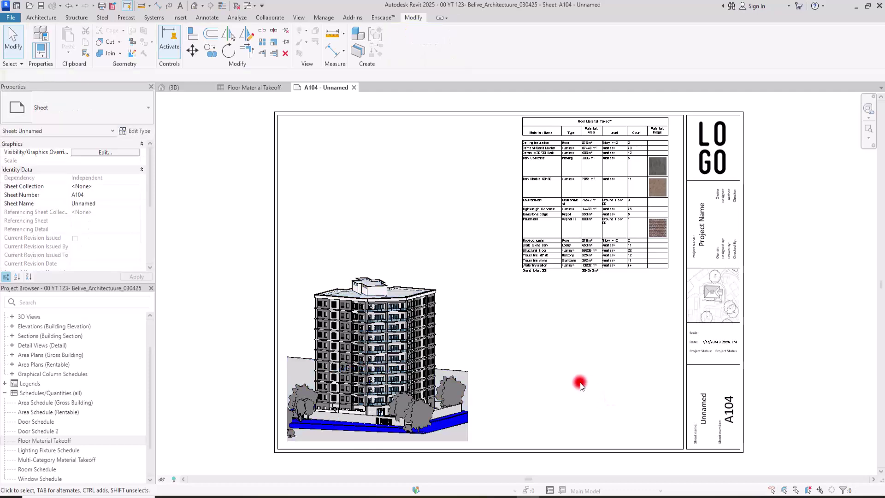
pyautogui.scroll(1, 615, 361)
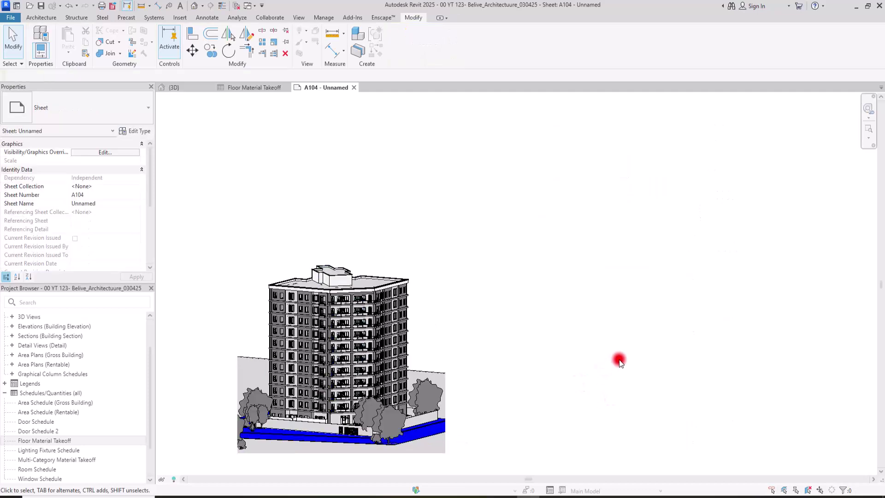
pyautogui.scroll(-1, 606, 371)
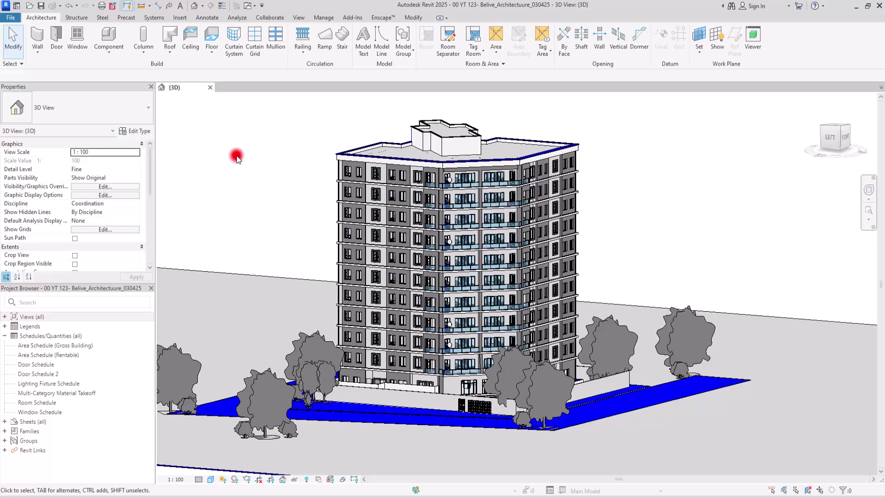
# Start a new Material Takeoff from the View tab's Schedules menu.
pyautogui.click(299, 17)
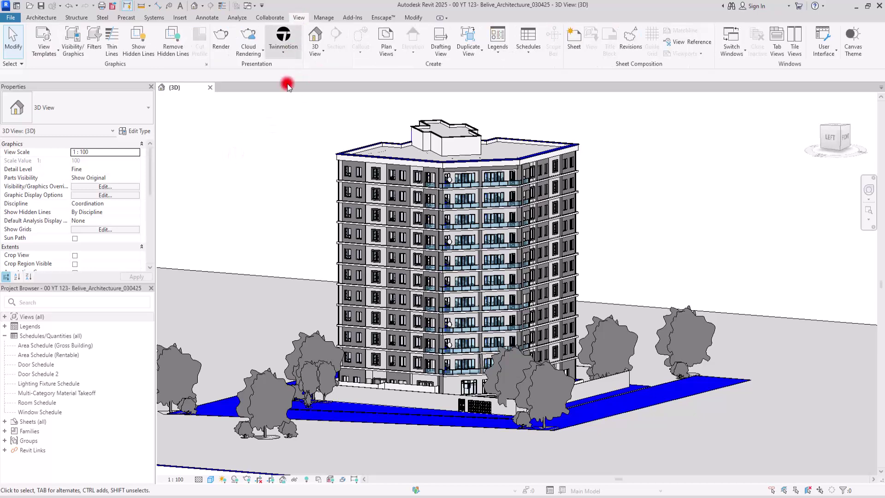
pyautogui.click(529, 52)
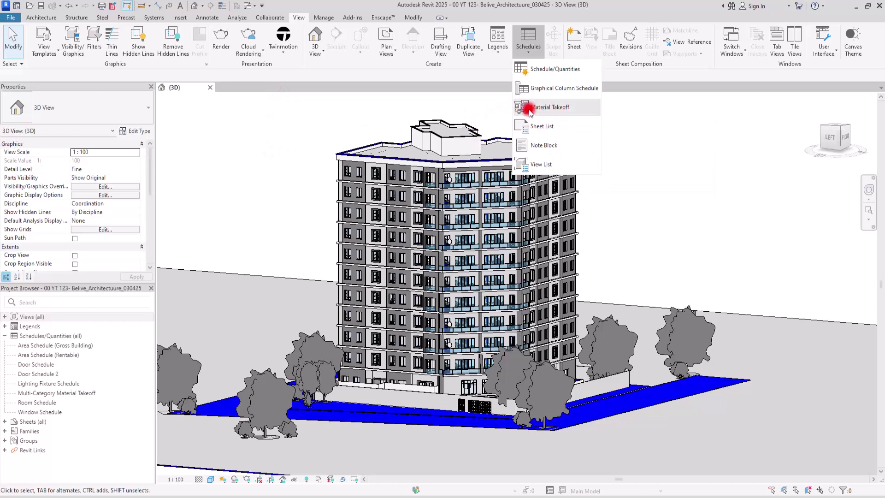
pyautogui.click(574, 110)
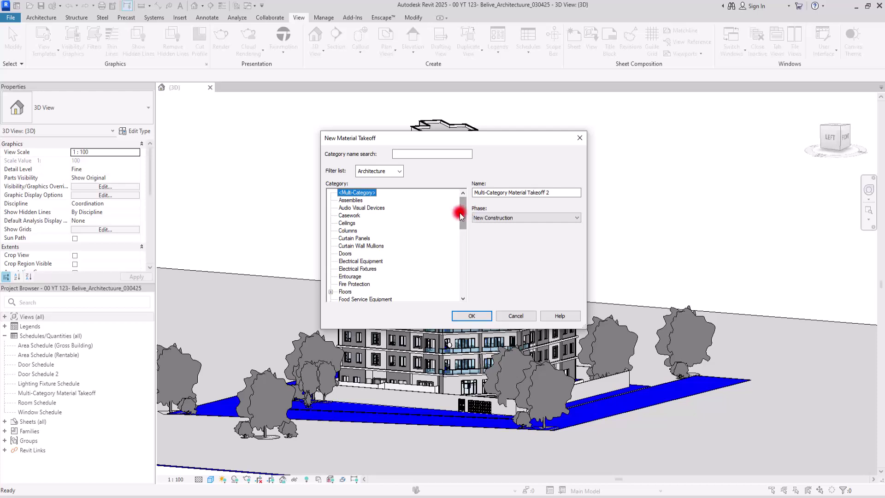
# Create a Floors material takeoff named Floor Material Takeoff in the New Construction phase.
pyautogui.moveTo(466, 213); pyautogui.dragTo(463, 284)
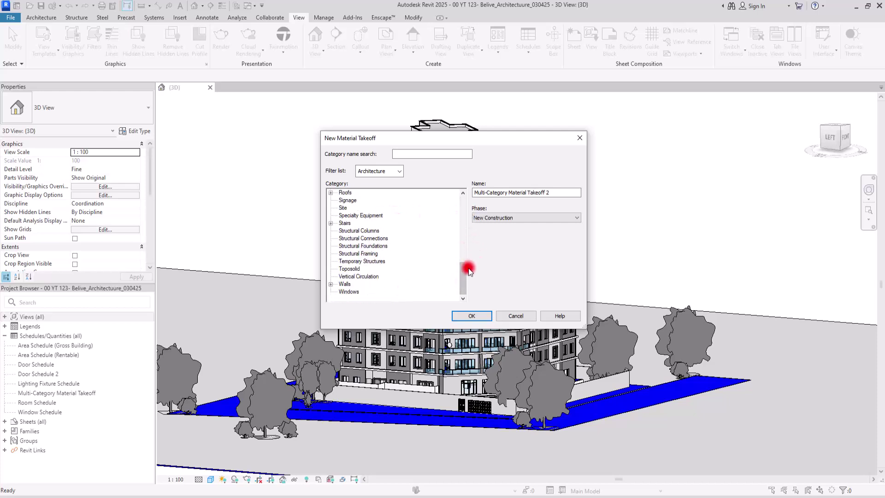
pyautogui.moveTo(462, 270); pyautogui.dragTo(477, 219)
pyautogui.click(344, 238)
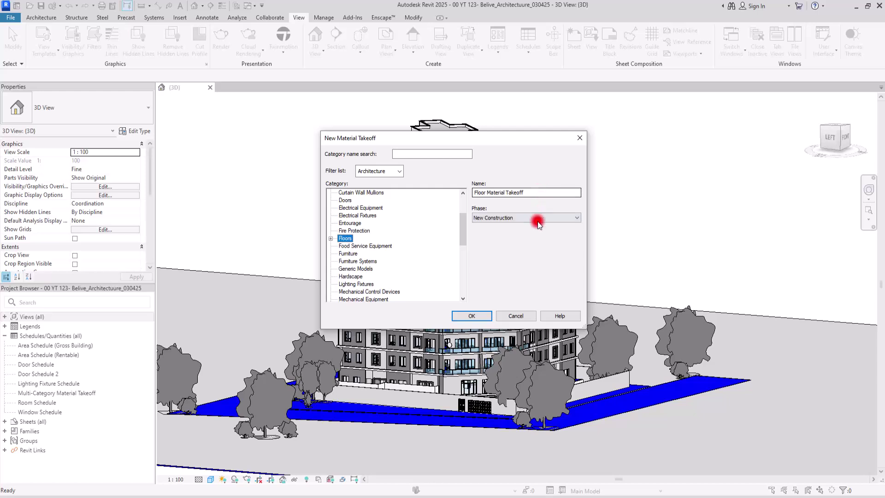
pyautogui.click(519, 220)
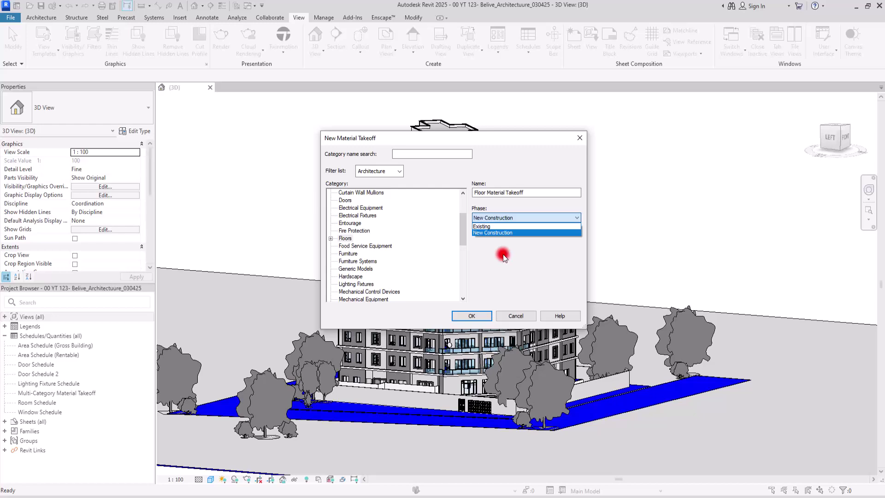
pyautogui.click(502, 255)
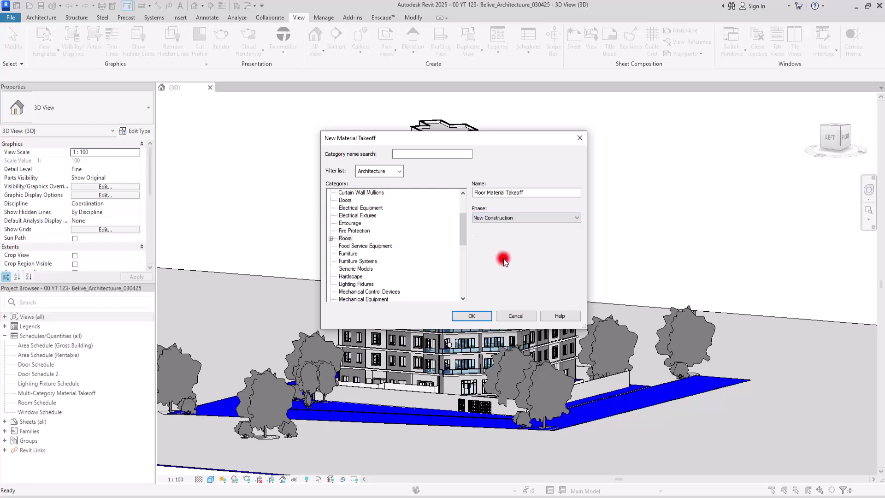
pyautogui.click(479, 315)
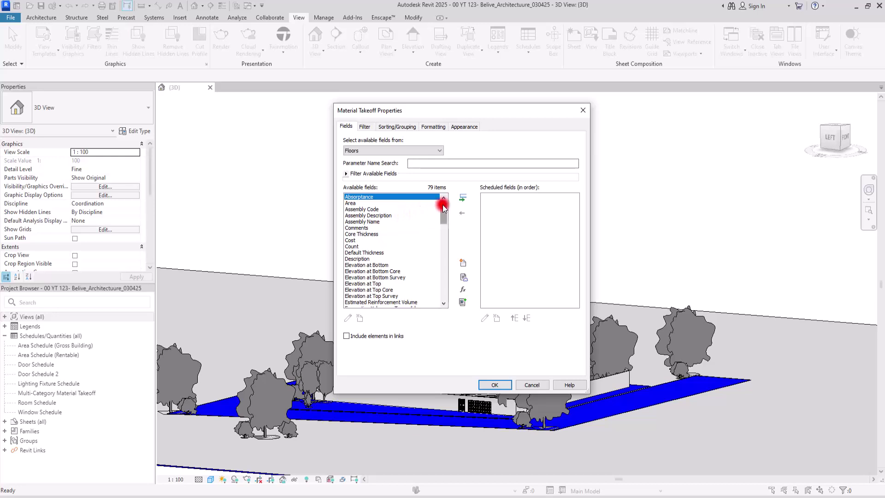
# Add Material: Area, Material: Image and Material: Name to the scheduled fields.
pyautogui.moveTo(443, 207); pyautogui.dragTo(443, 251)
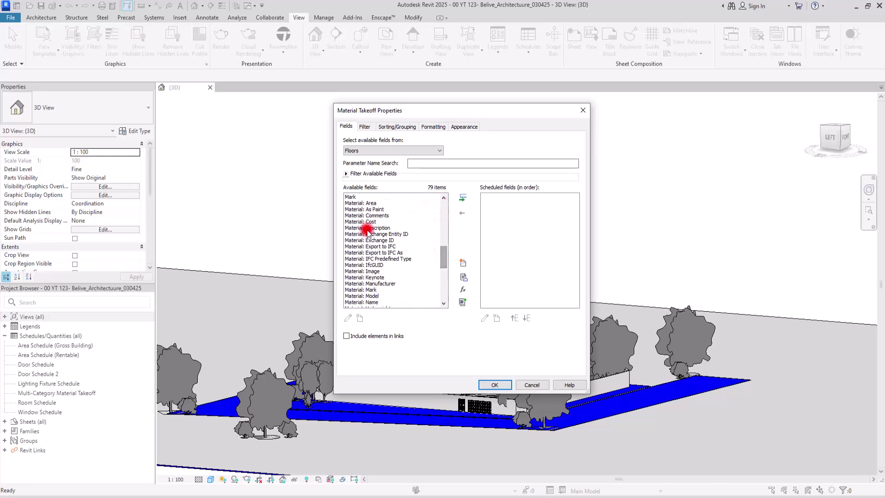
pyautogui.click(360, 203)
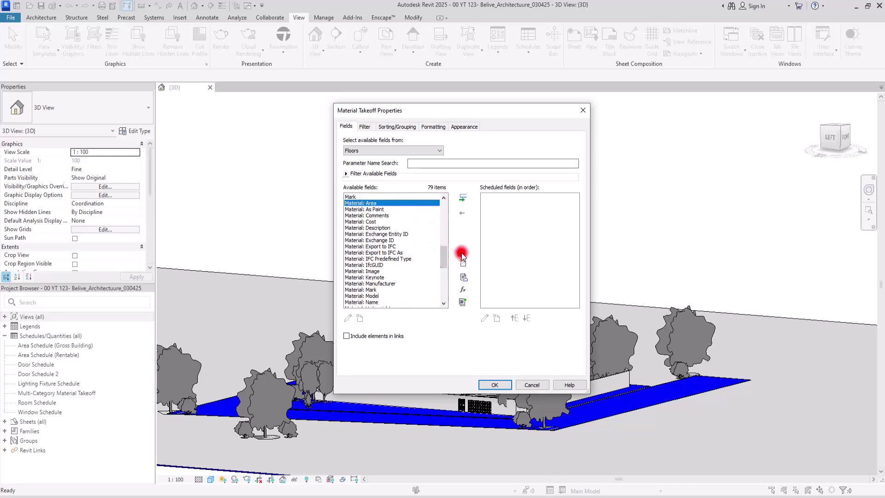
pyautogui.click(462, 198)
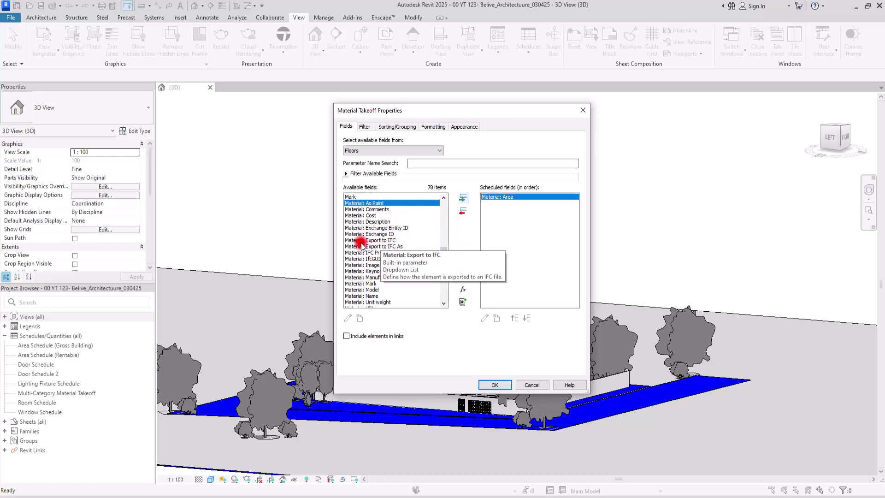
pyautogui.click(372, 265)
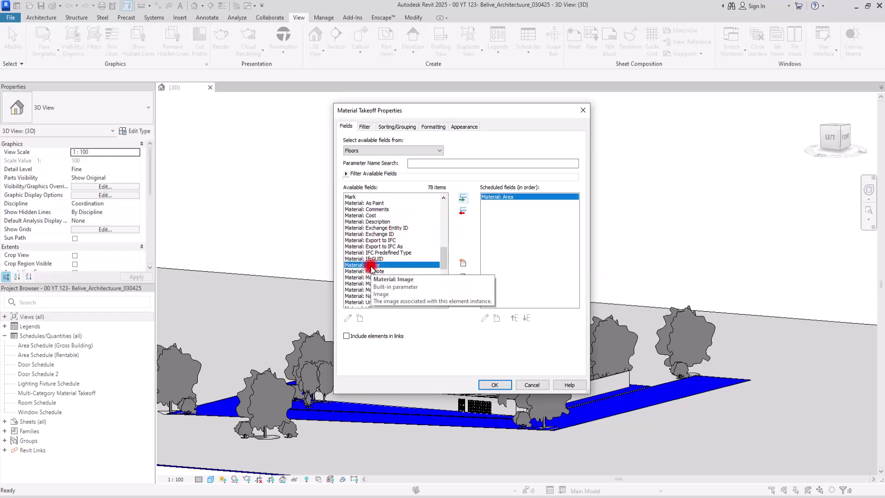
pyautogui.click(462, 198)
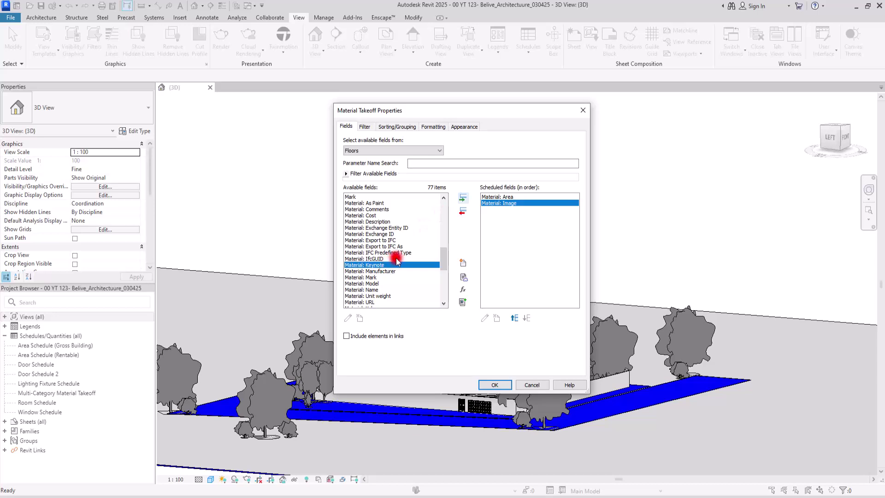
pyautogui.moveTo(444, 258); pyautogui.dragTo(444, 268)
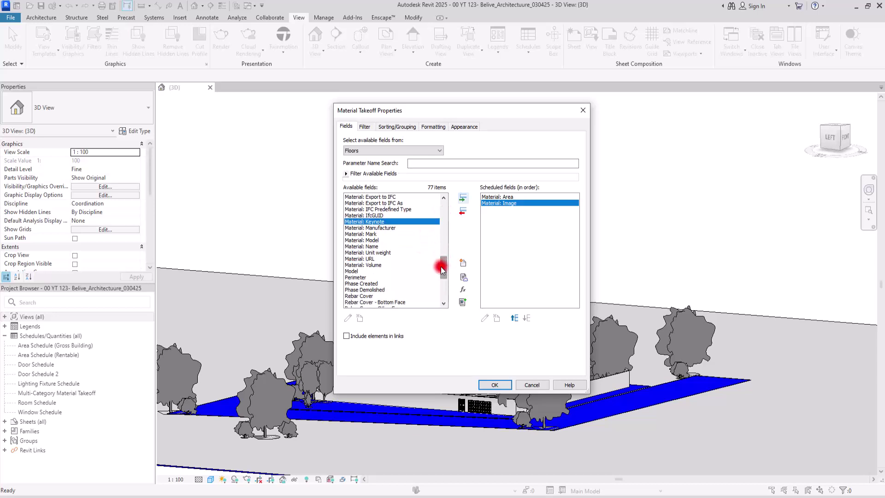
pyautogui.click(361, 246)
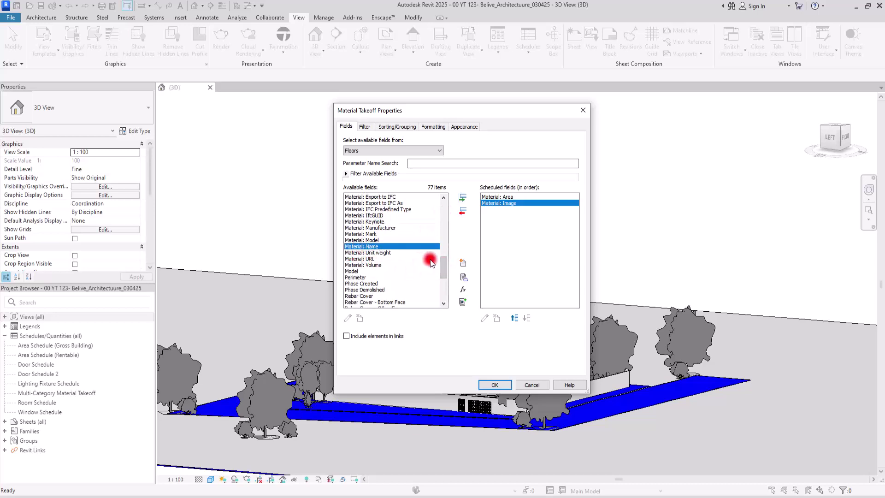
pyautogui.click(459, 200)
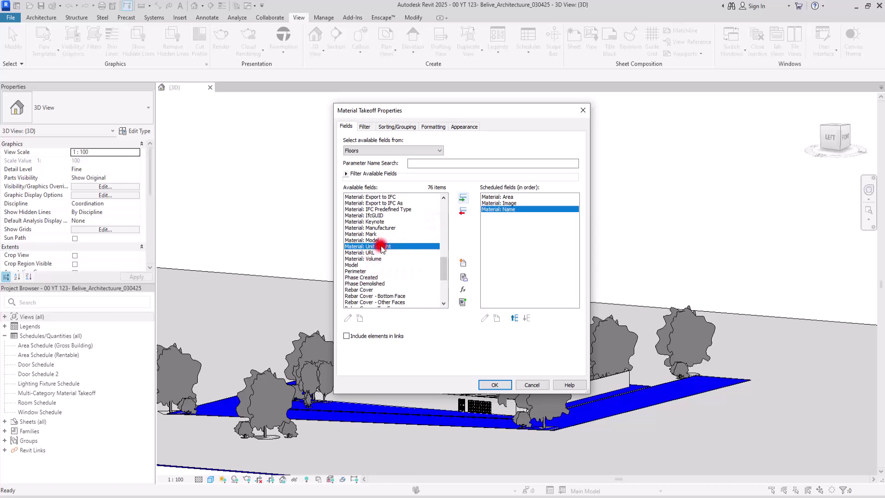
# Add Count, Level and Type to the scheduled fields.
pyautogui.moveTo(443, 261); pyautogui.dragTo(446, 201)
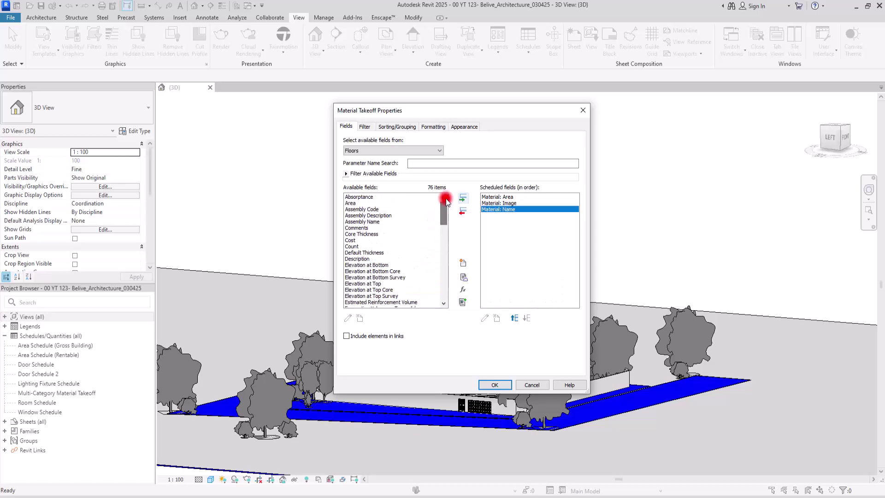
pyautogui.click(352, 246)
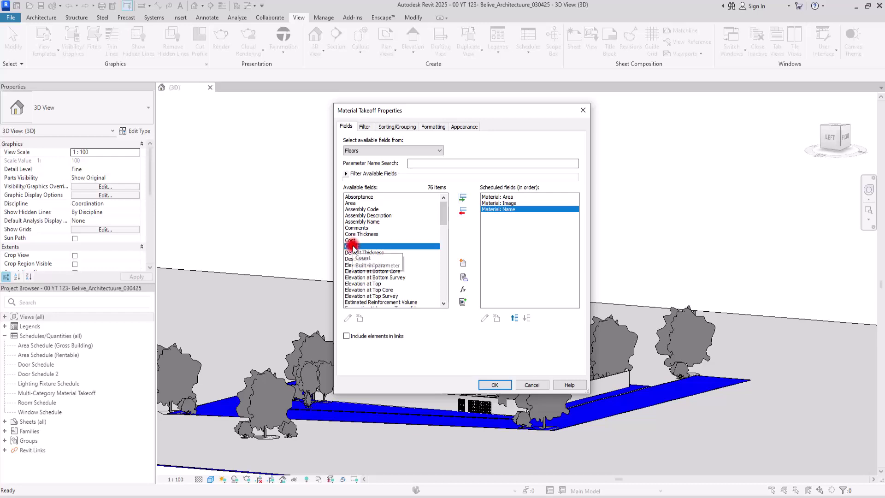
pyautogui.click(462, 197)
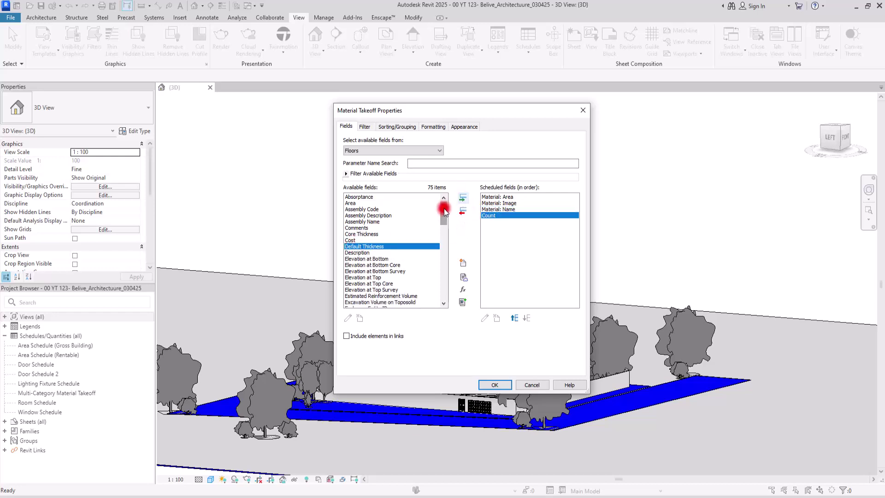
pyautogui.moveTo(445, 211); pyautogui.dragTo(418, 248)
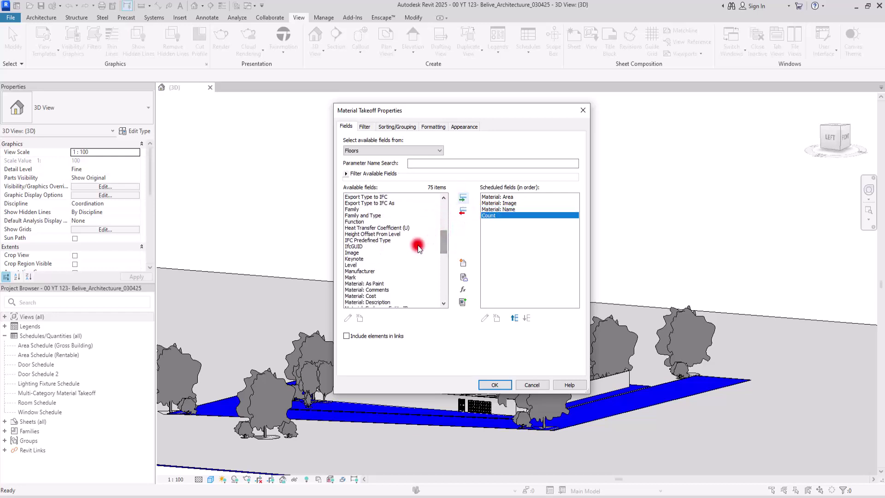
pyautogui.click(354, 271)
pyautogui.click(354, 265)
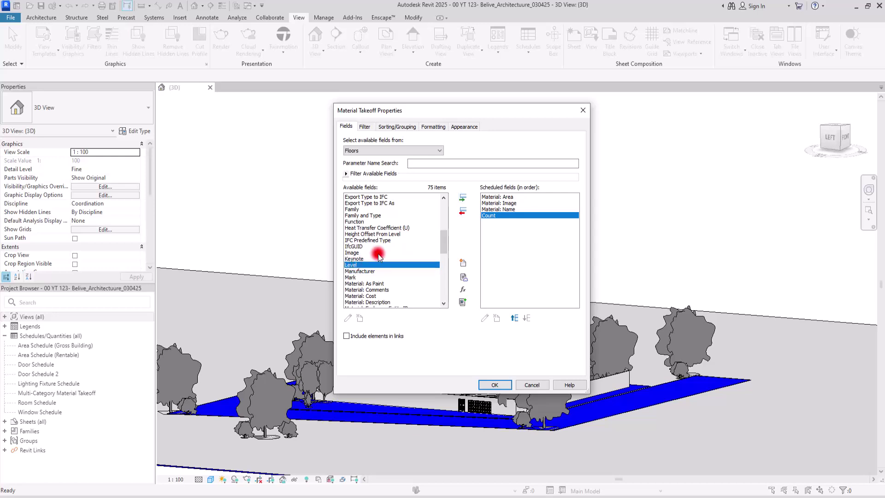
pyautogui.click(463, 210)
pyautogui.moveTo(443, 239); pyautogui.dragTo(440, 288)
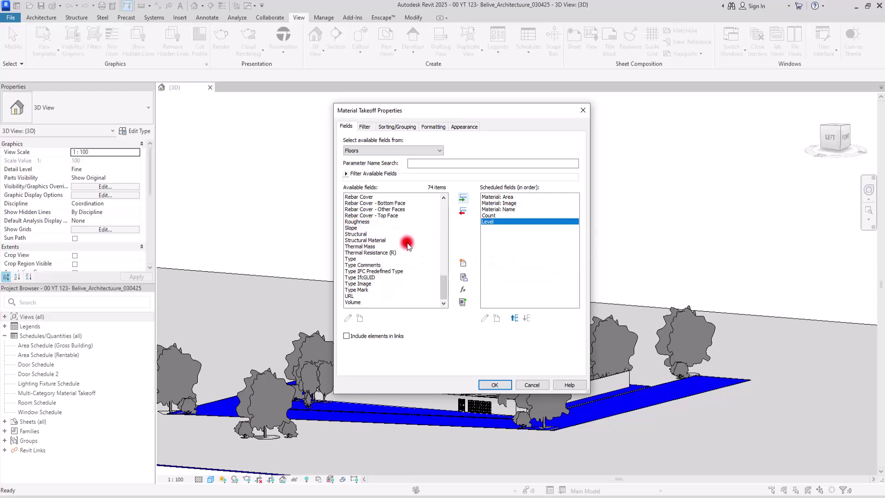
pyautogui.click(353, 258)
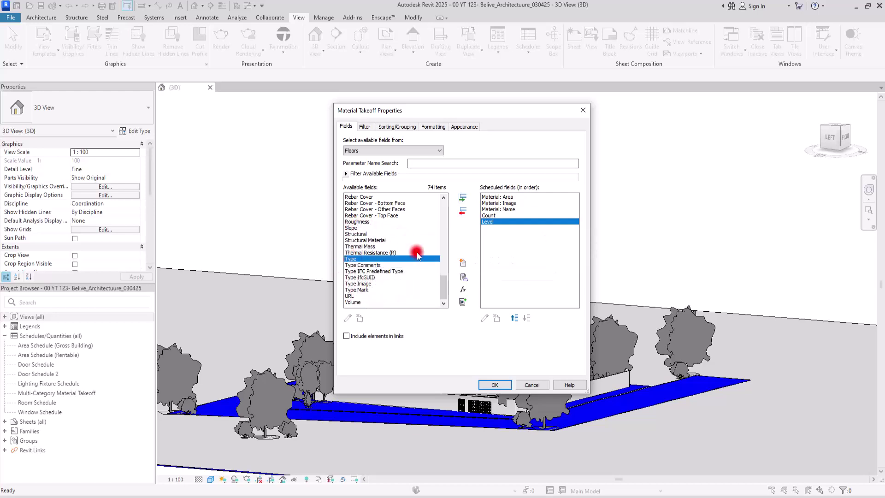
pyautogui.click(464, 198)
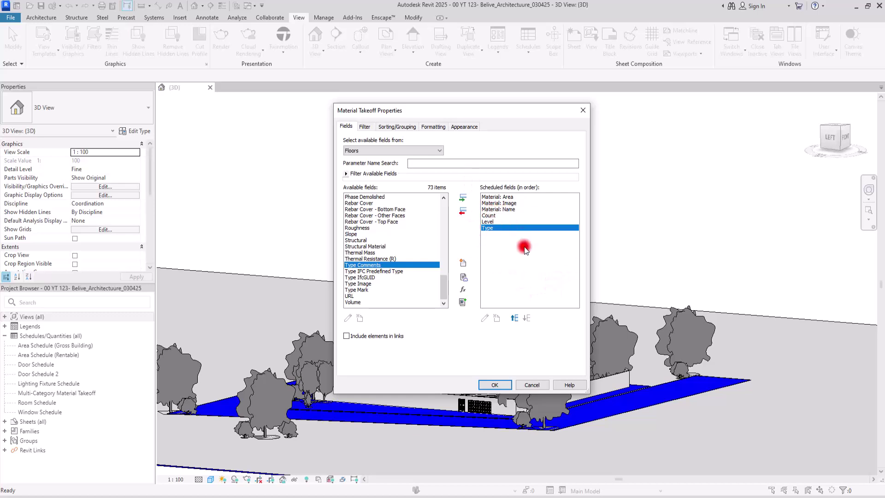
# Move Material: Name to the first column and Material: Image to the last.
pyautogui.click(512, 209)
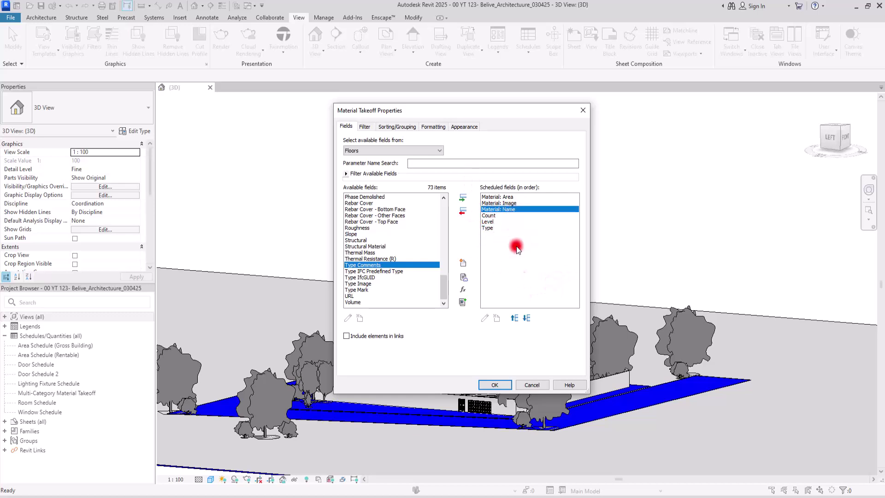
pyautogui.click(512, 318)
pyautogui.click(513, 319)
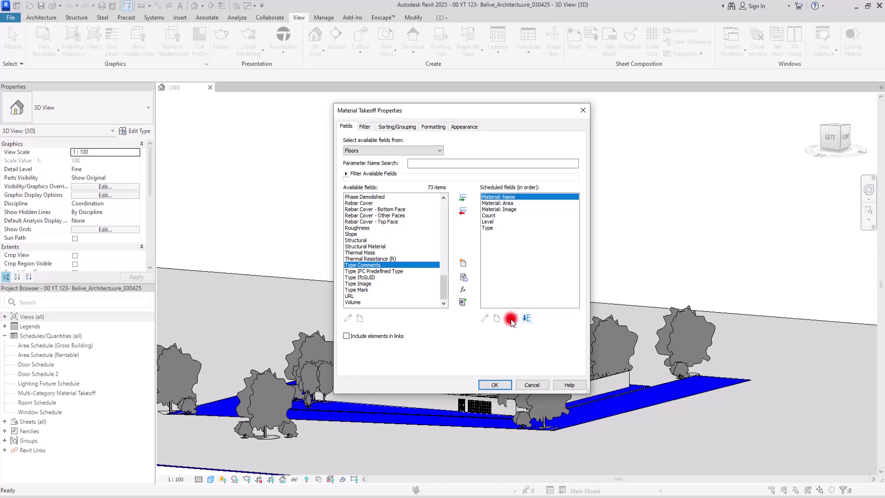
pyautogui.click(513, 209)
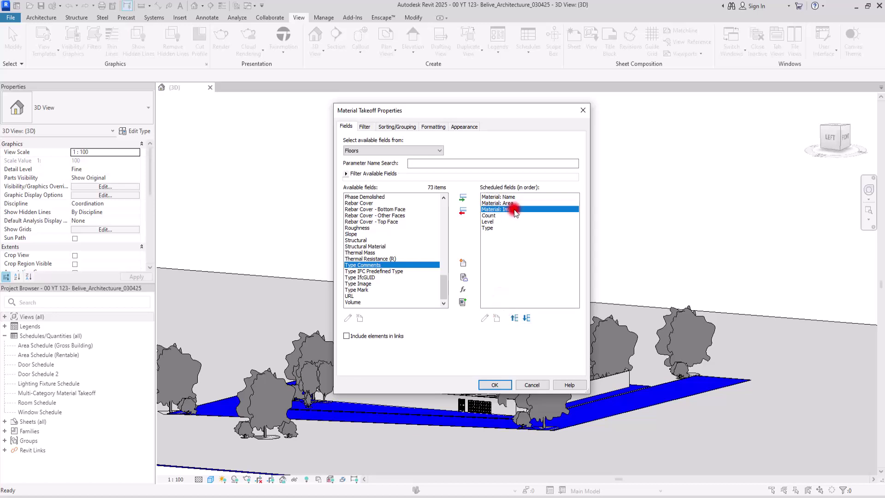
pyautogui.click(528, 318)
pyautogui.click(527, 318)
pyautogui.click(528, 318)
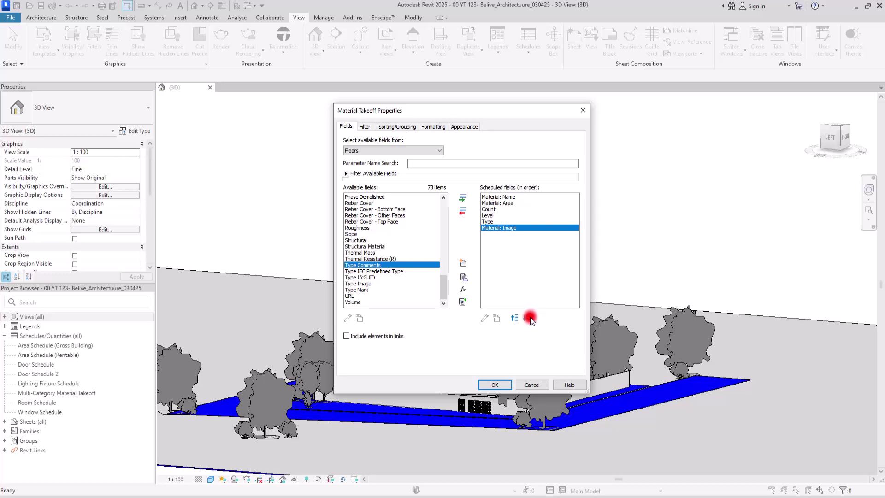
# Move Type up three places so it follows Material: Area.
pyautogui.click(487, 221)
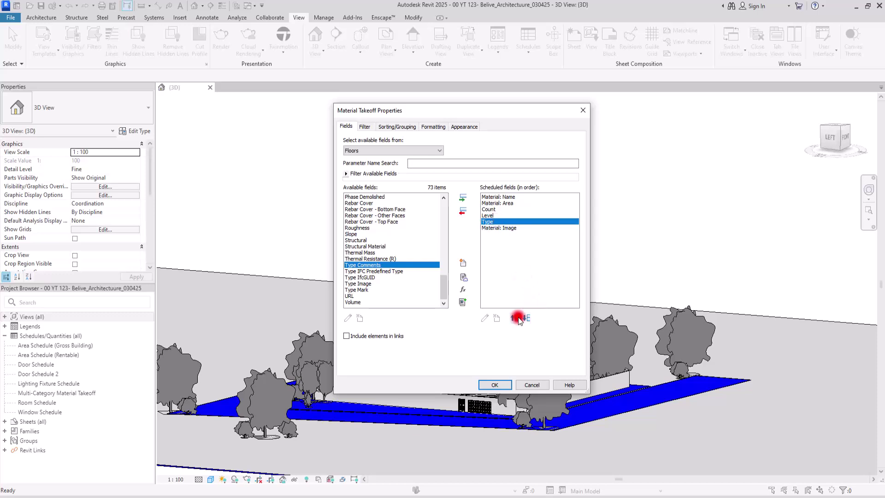
pyautogui.click(516, 318)
pyautogui.click(516, 318)
pyautogui.click(516, 318)
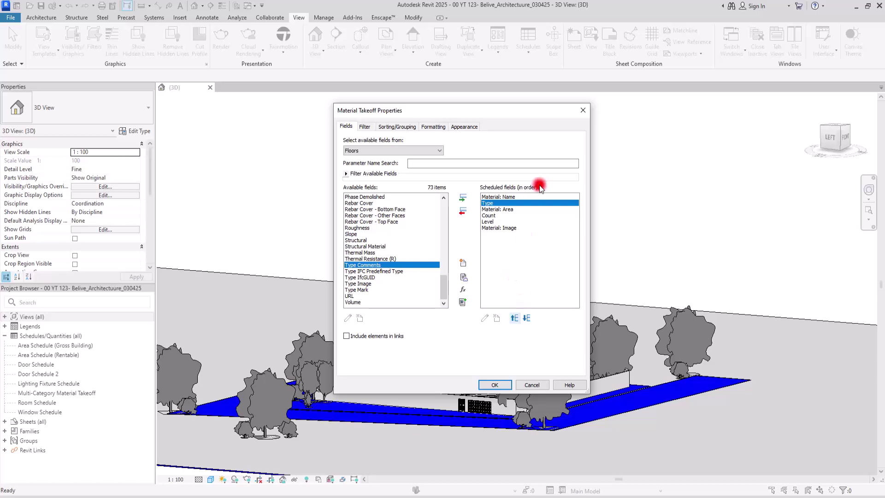
pyautogui.click(521, 197)
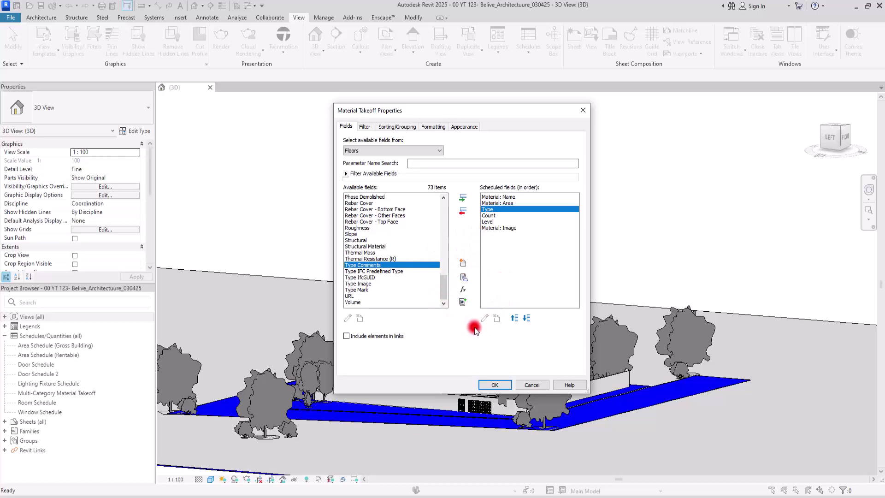
# Confirm the field setup and review the itemized Floor Material Takeoff rows.
pyautogui.click(492, 384)
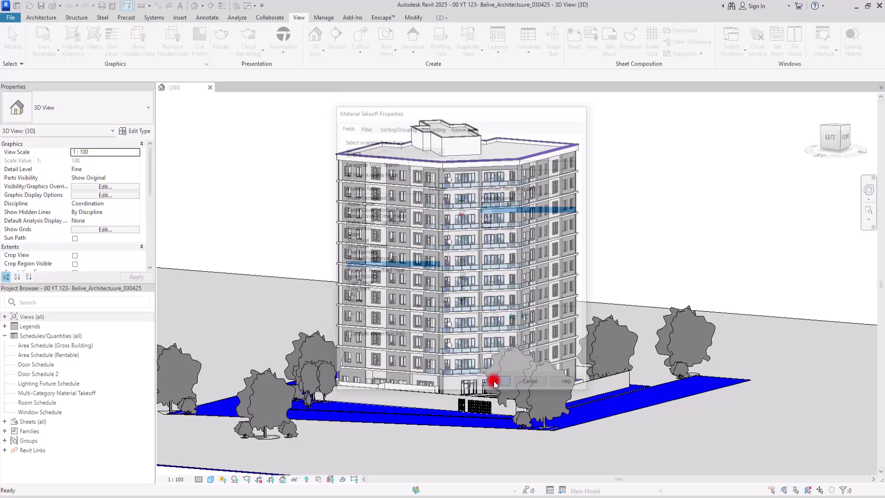
pyautogui.keyDown('ctrl'); pyautogui.scroll(3, 674, 141); pyautogui.keyUp('ctrl')
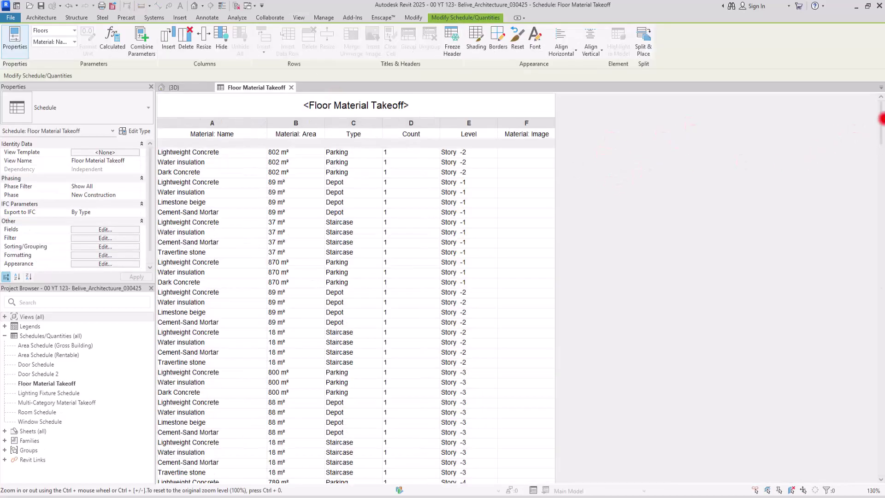
pyautogui.moveTo(880, 119)
pyautogui.mouseDown()
pyautogui.moveTo(881, 451)
pyautogui.moveTo(881, 110)
pyautogui.mouseUp()
pyautogui.moveTo(881, 124); pyautogui.dragTo(881, 106)
# Turn off Itemize every instance in Sorting/Grouping so the schedule collapses to one row.
pyautogui.click(77, 249)
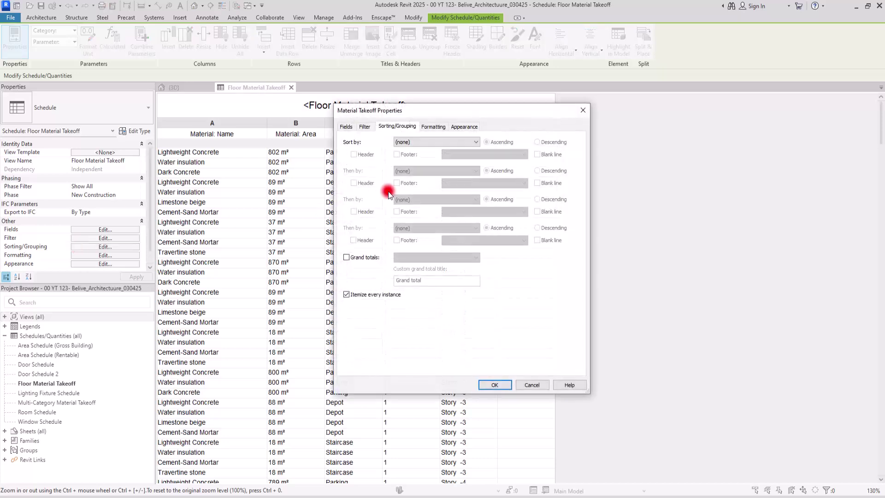
pyautogui.moveTo(438, 58); pyautogui.dragTo(676, 67)
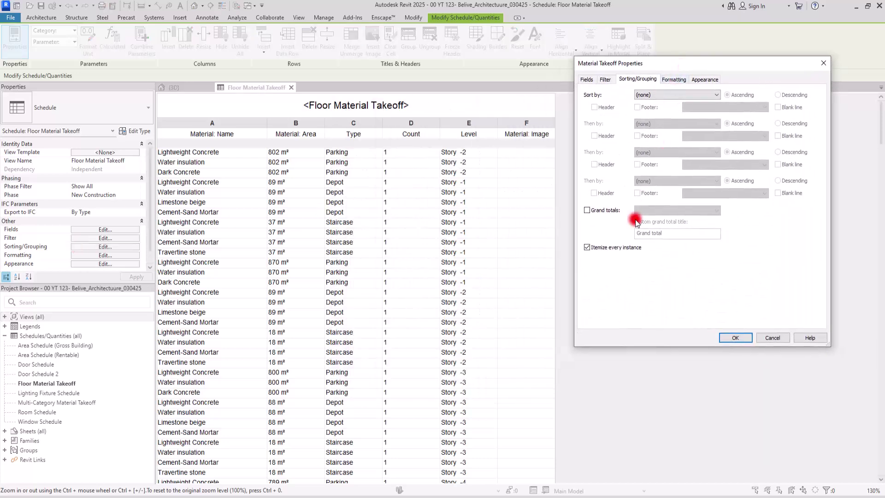
pyautogui.click(587, 248)
pyautogui.click(728, 336)
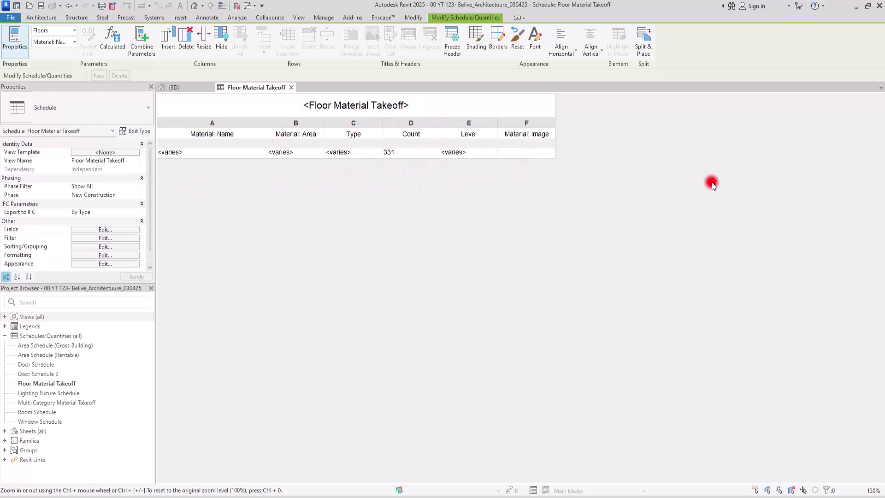
# Sort by Material: Name and enable grand totals showing title, count, and totals.
pyautogui.click(85, 248)
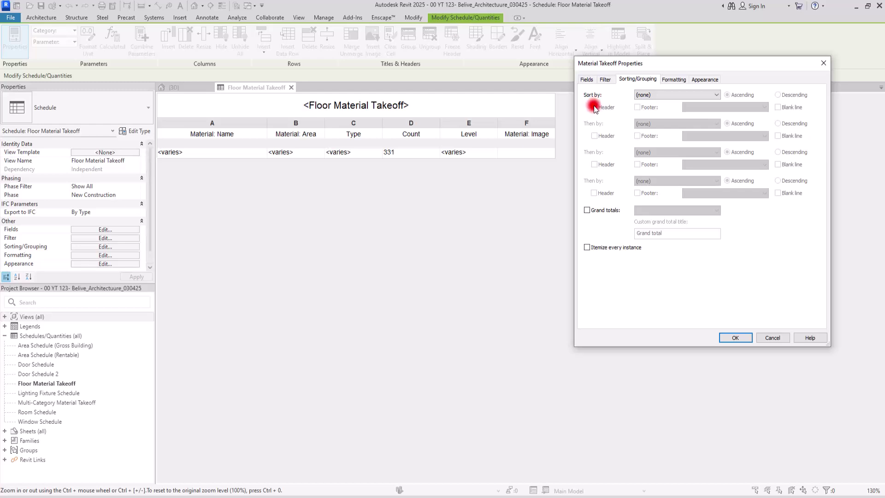
pyautogui.click(655, 95)
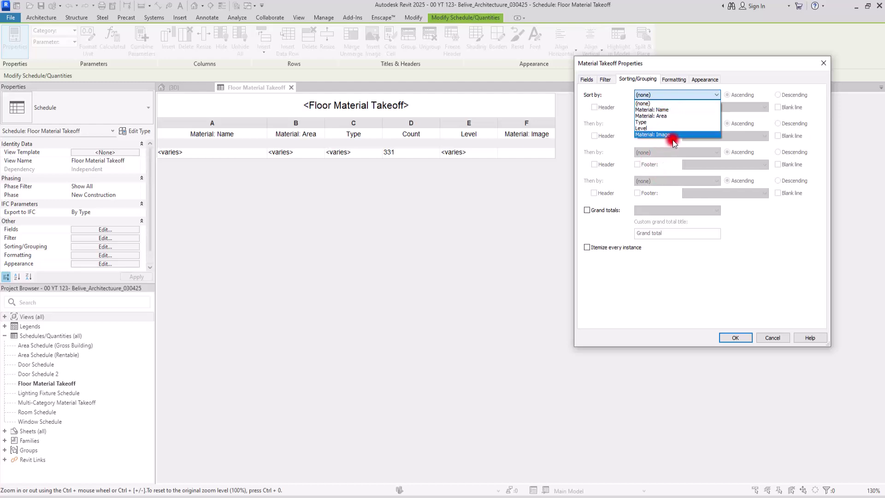
pyautogui.click(671, 110)
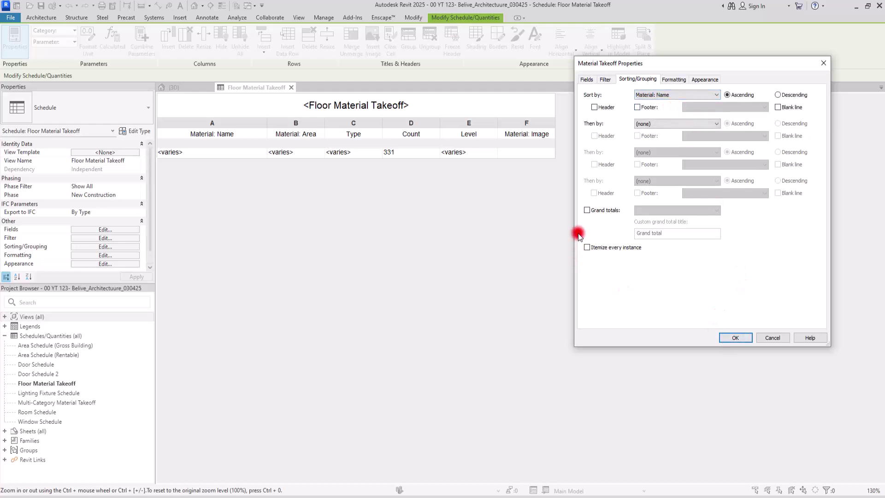
pyautogui.click(587, 209)
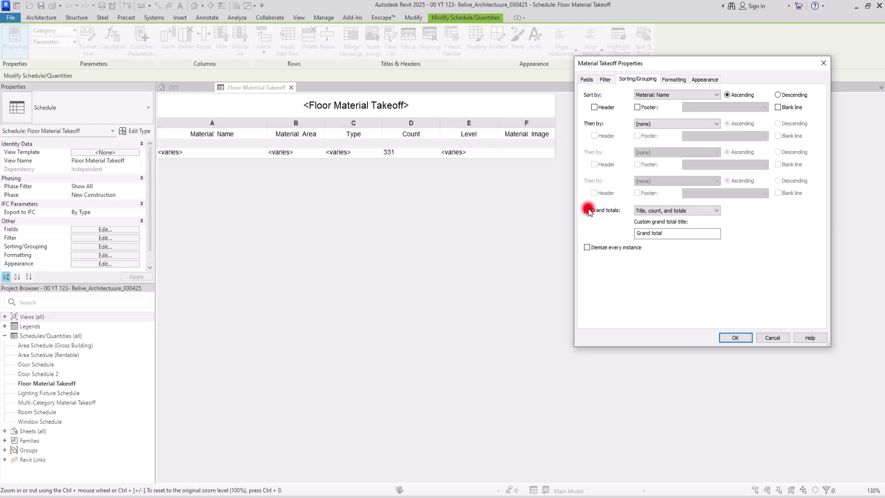
pyautogui.click(694, 212)
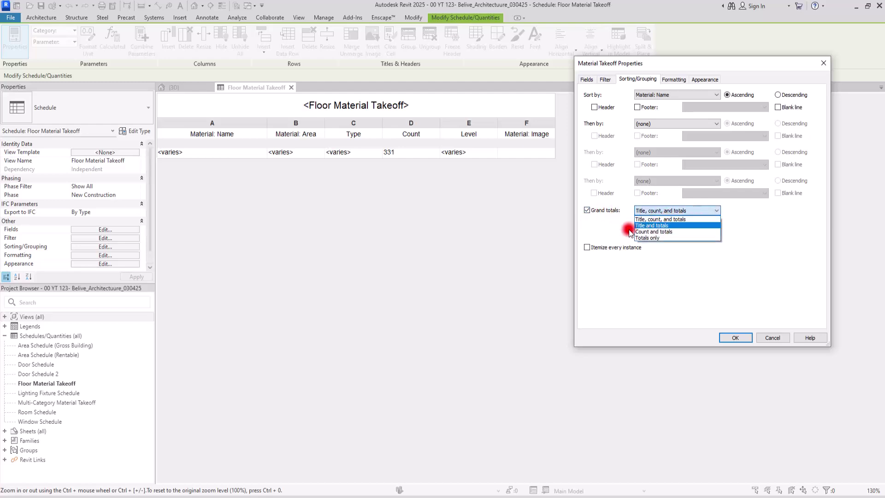
pyautogui.click(675, 267)
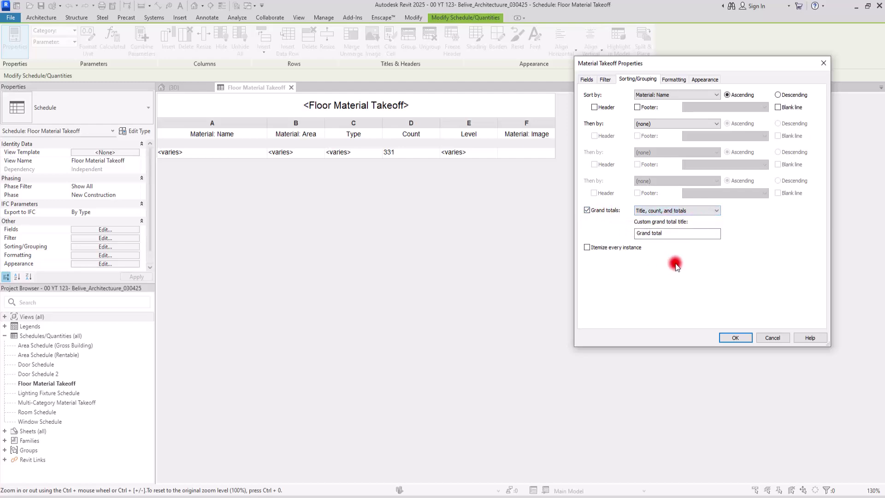
pyautogui.click(734, 341)
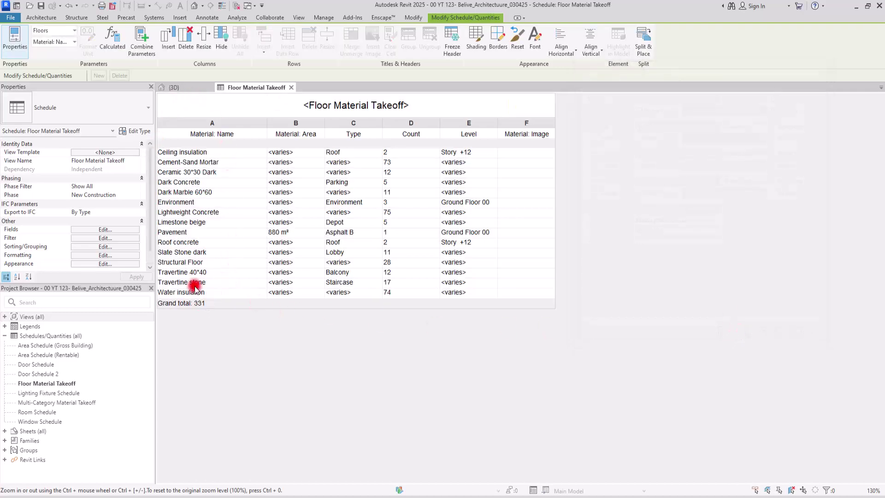
pyautogui.keyDown('ctrl'); pyautogui.scroll(2, 254, 305); pyautogui.keyUp('ctrl')
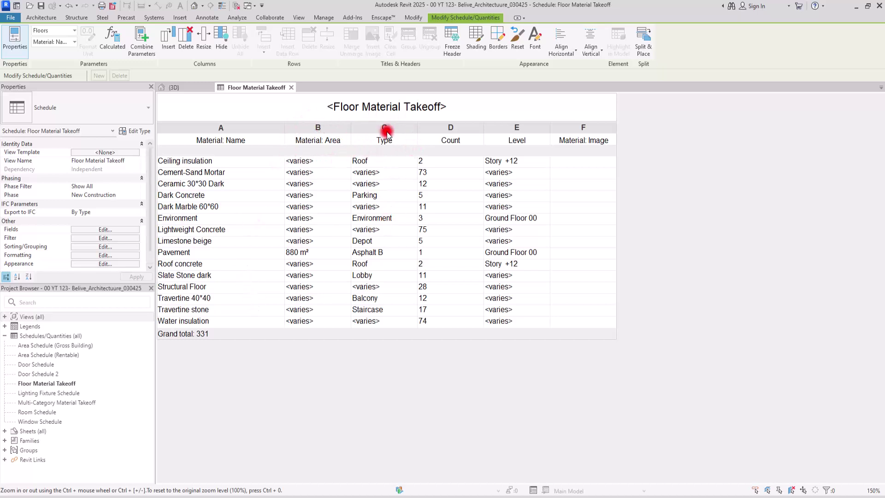
# Move the Type field above Material: Area in the scheduled fields.
pyautogui.click(103, 247)
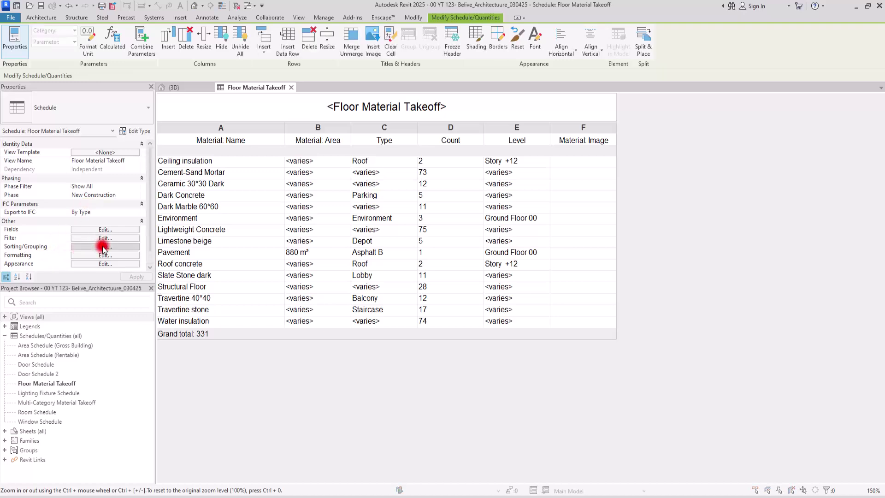
pyautogui.click(588, 79)
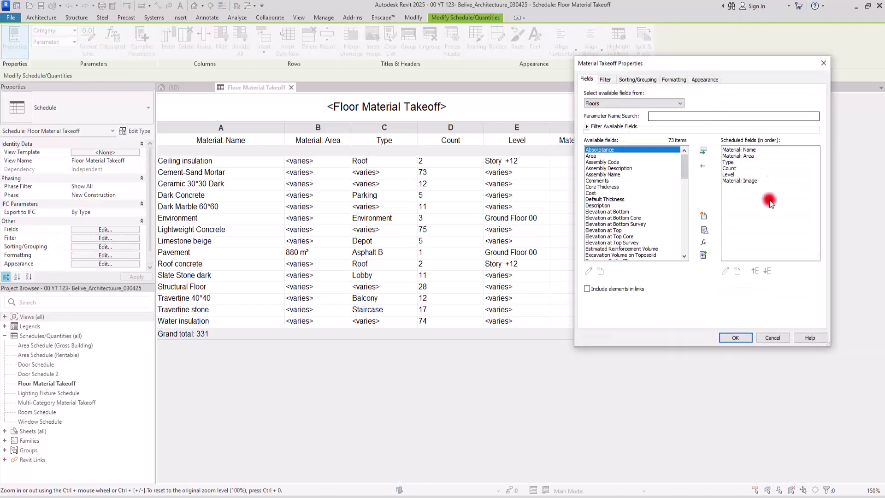
pyautogui.click(737, 162)
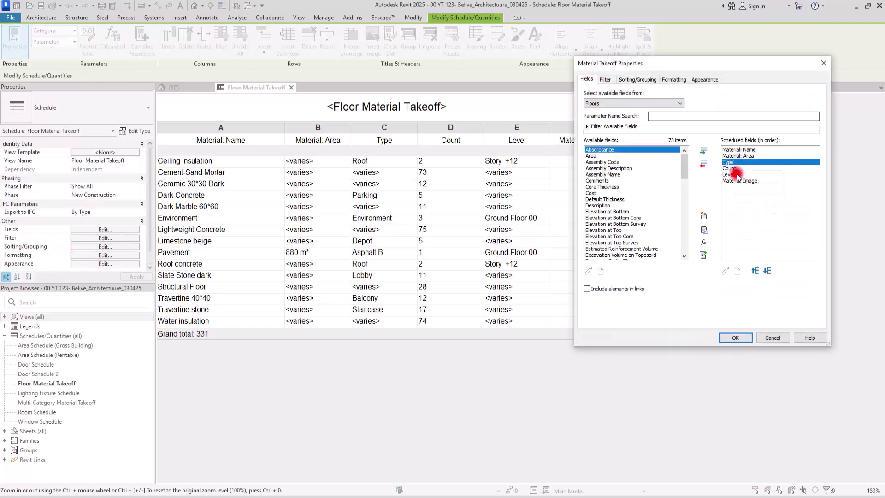
pyautogui.click(756, 272)
pyautogui.click(735, 337)
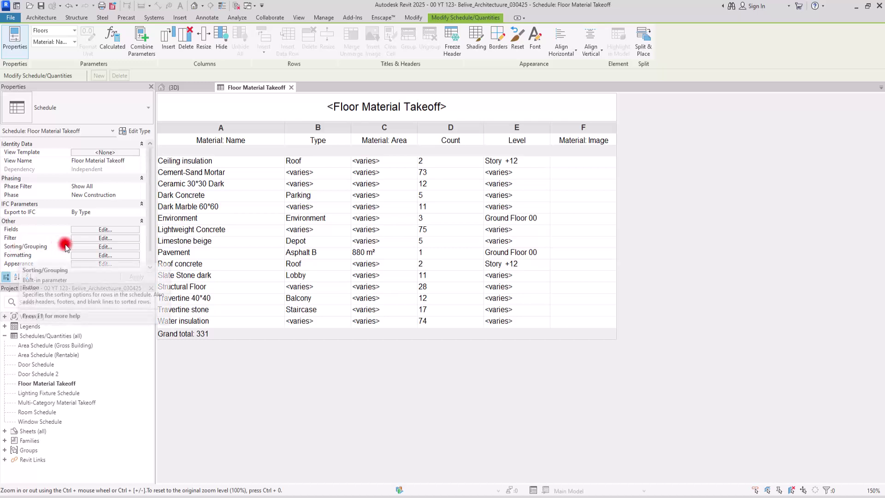
# Add Type as the secondary sort after Material: Name.
pyautogui.click(105, 246)
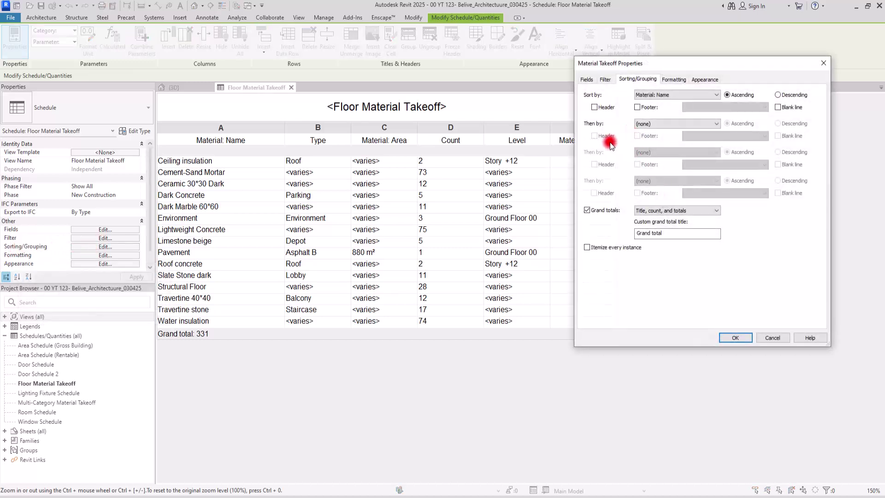
pyautogui.click(654, 124)
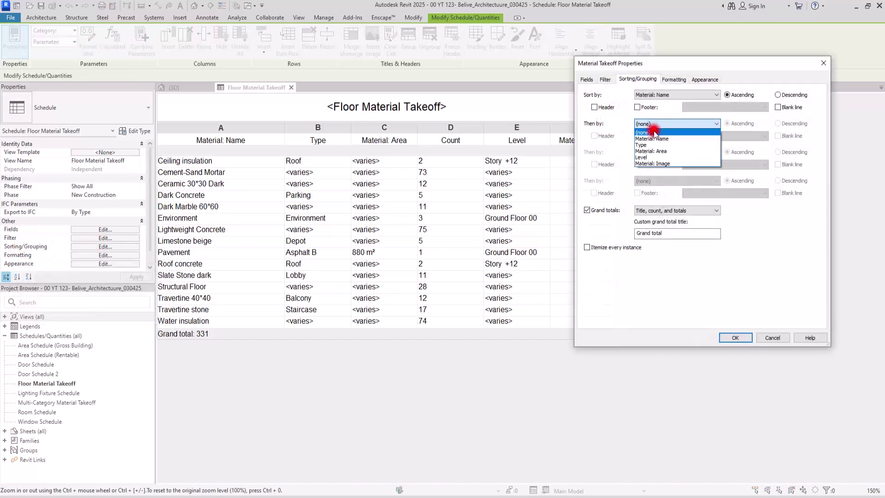
pyautogui.click(641, 132)
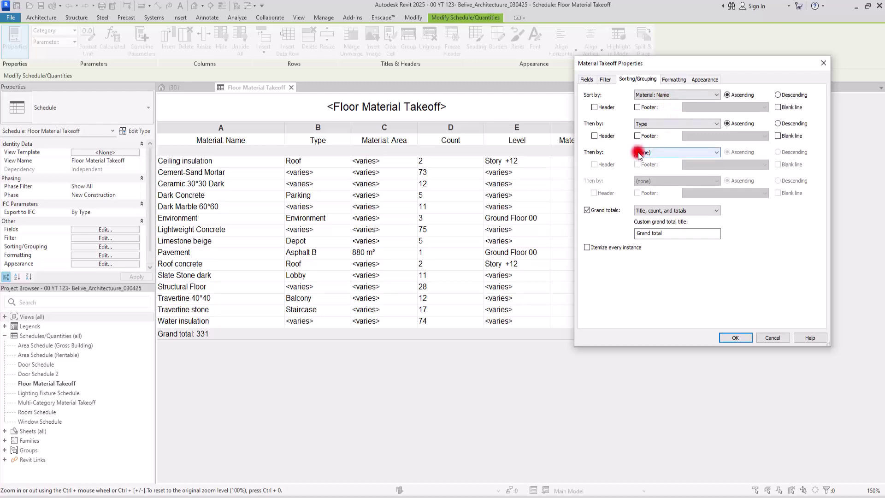
pyautogui.click(736, 336)
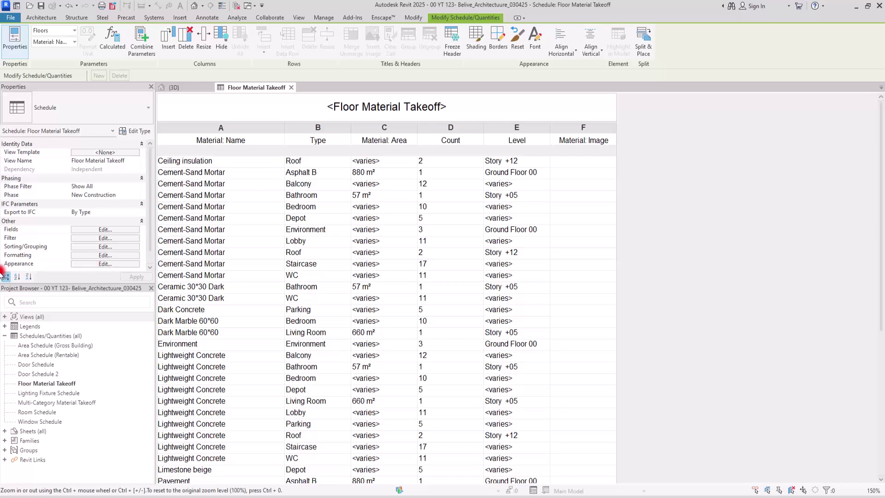
# Set the Material: Area field to Calculate totals so rows show summed areas like 6391 m².
pyautogui.click(92, 255)
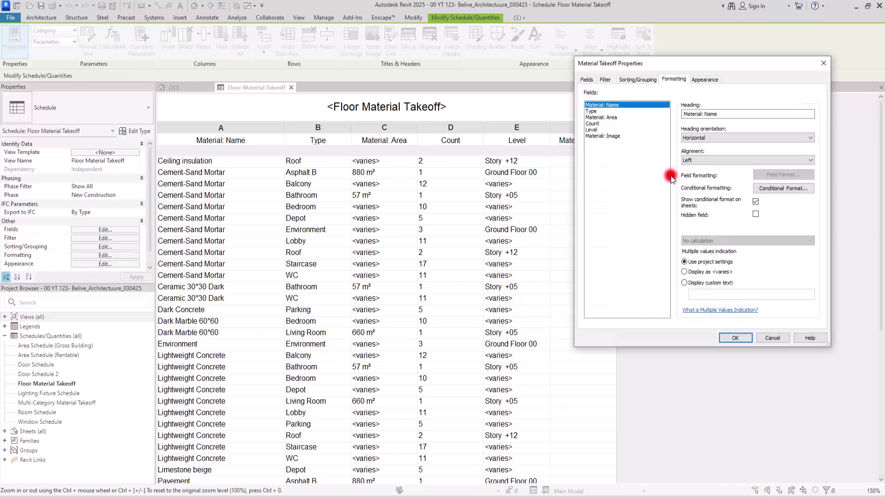
pyautogui.click(600, 118)
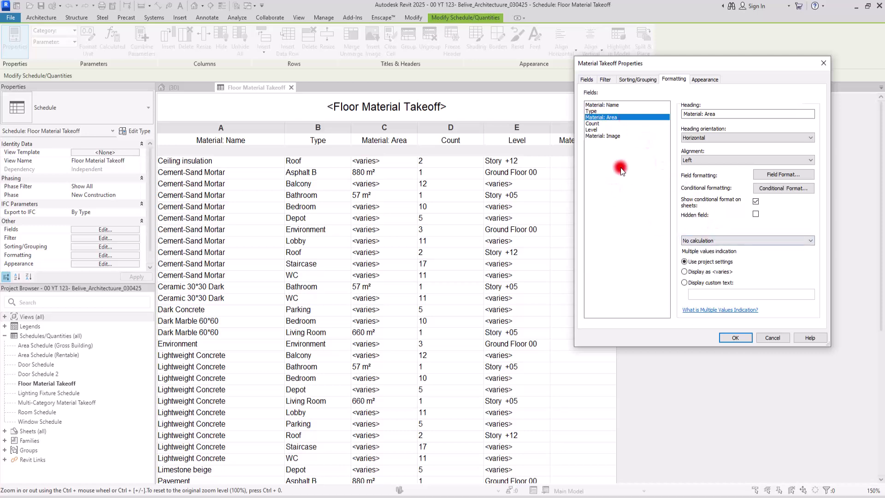
pyautogui.click(729, 241)
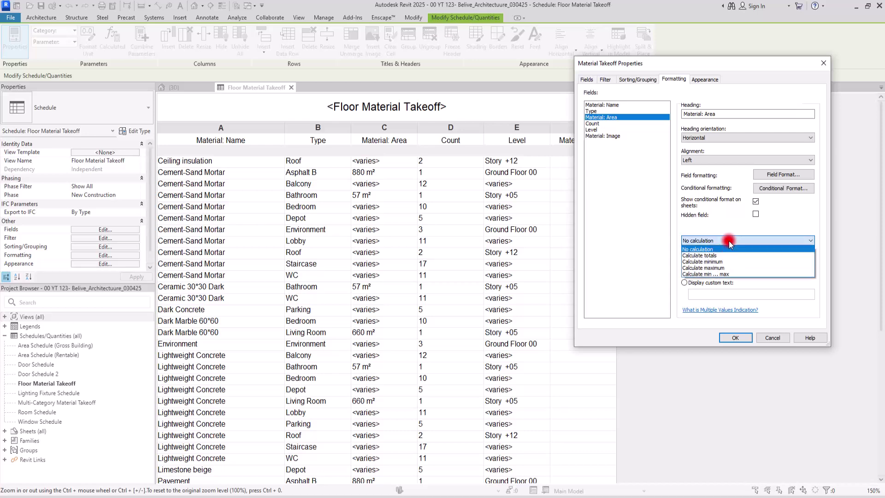
pyautogui.click(691, 257)
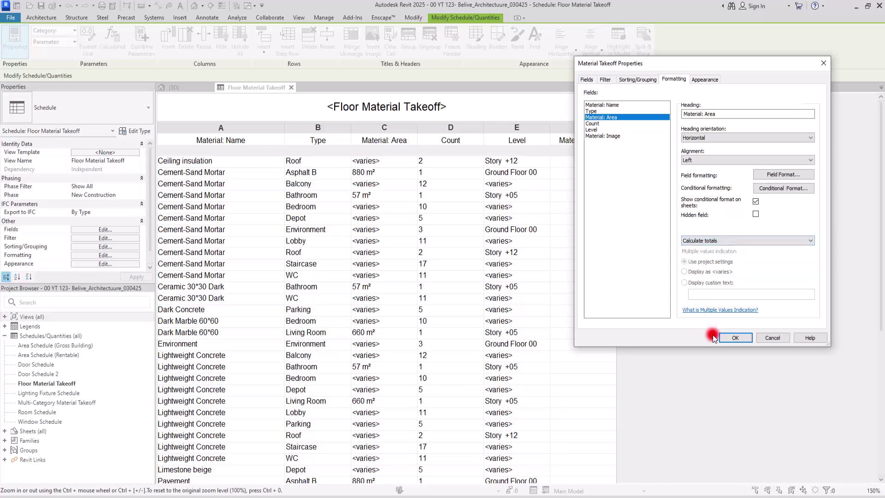
pyautogui.click(733, 338)
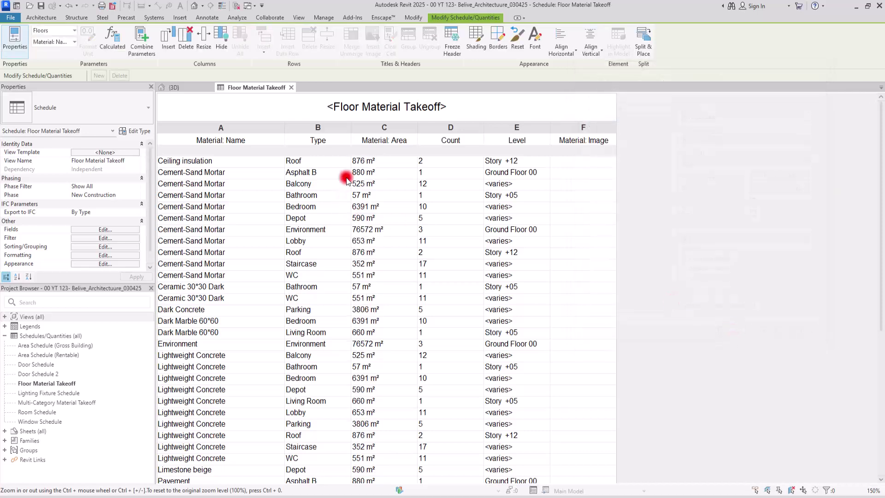
pyautogui.moveTo(881, 118); pyautogui.dragTo(881, 325)
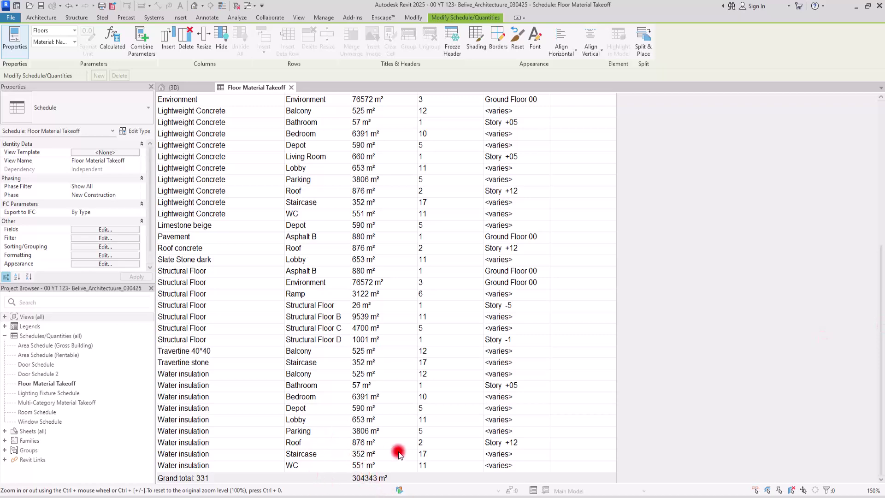
pyautogui.scroll(10, 462, 144)
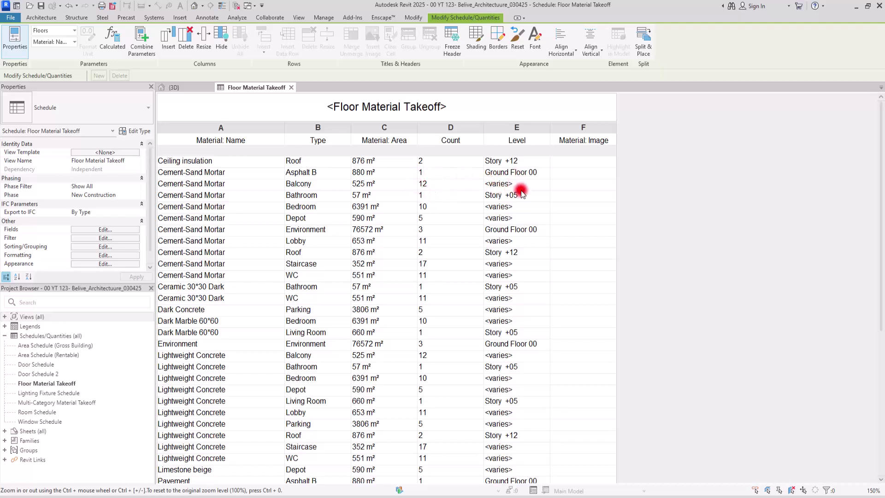
# Set the third sort criterion to (none), keeping the sort as Material: Name then Type.
pyautogui.click(96, 247)
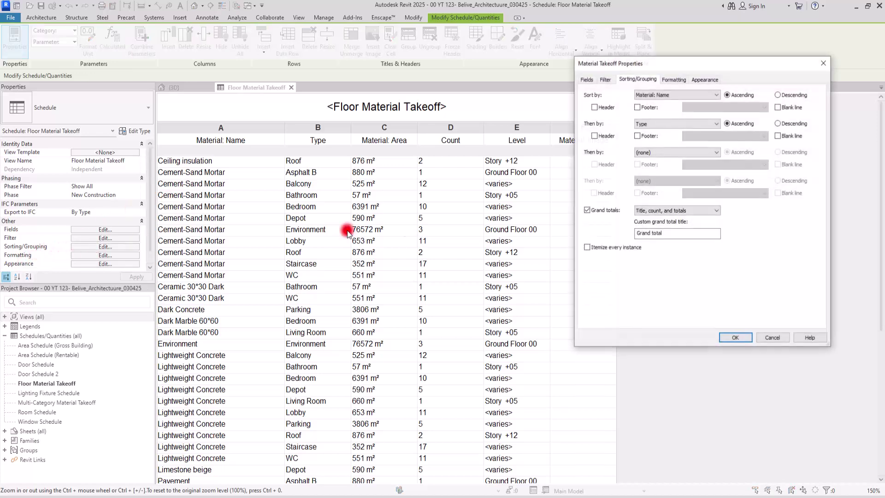
pyautogui.click(657, 156)
pyautogui.click(651, 176)
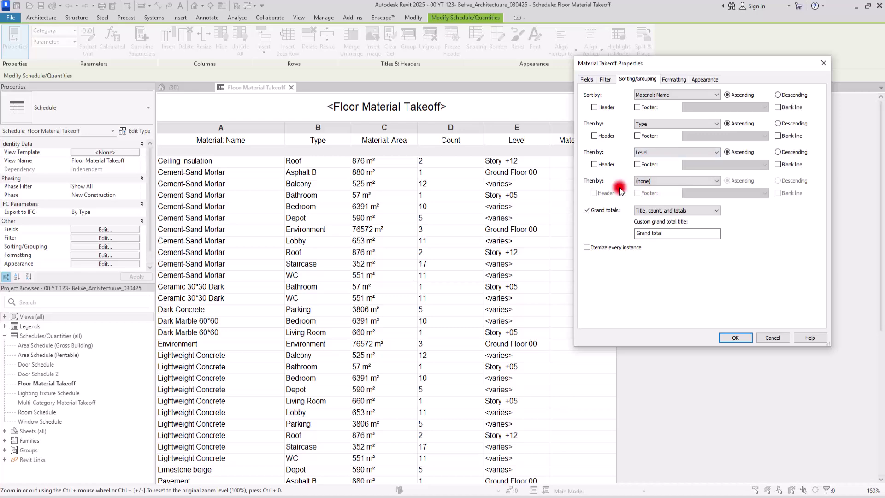
pyautogui.moveTo(668, 65); pyautogui.dragTo(720, 55)
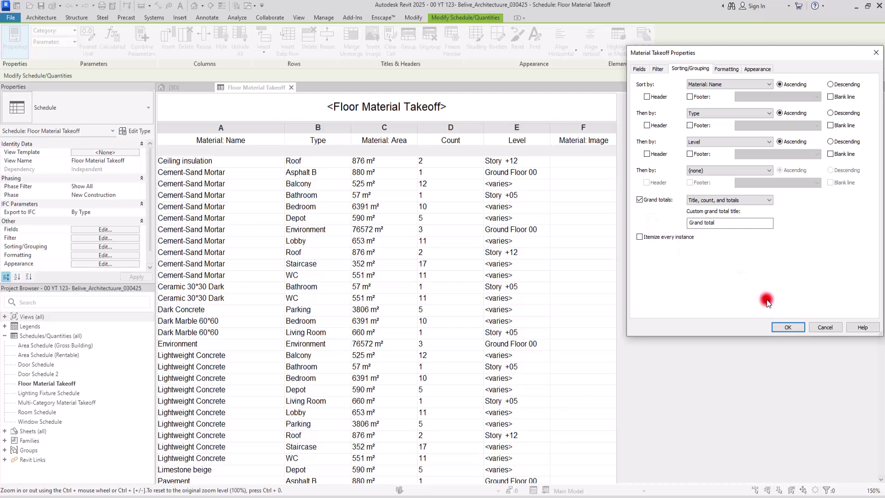
pyautogui.click(723, 142)
pyautogui.click(698, 151)
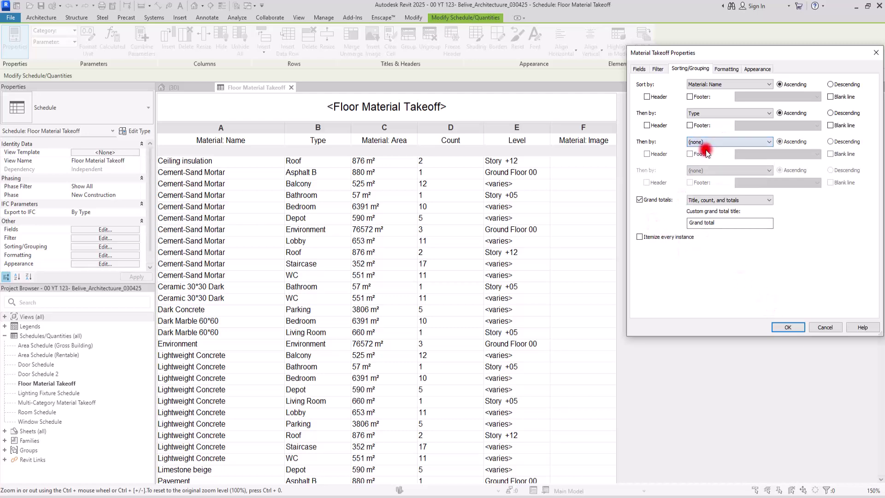
pyautogui.click(789, 329)
pyautogui.scroll(-5, 540, 266)
pyautogui.scroll(5, 542, 294)
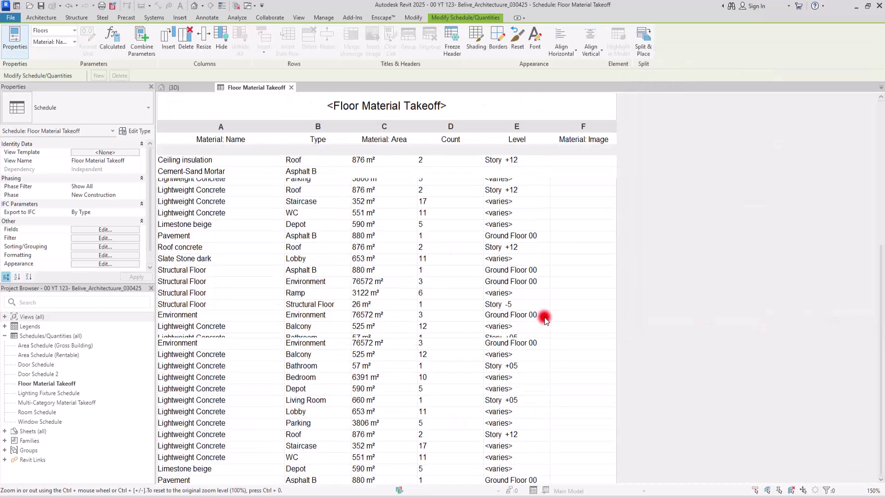
pyautogui.scroll(-5, 542, 315)
pyautogui.scroll(5, 543, 313)
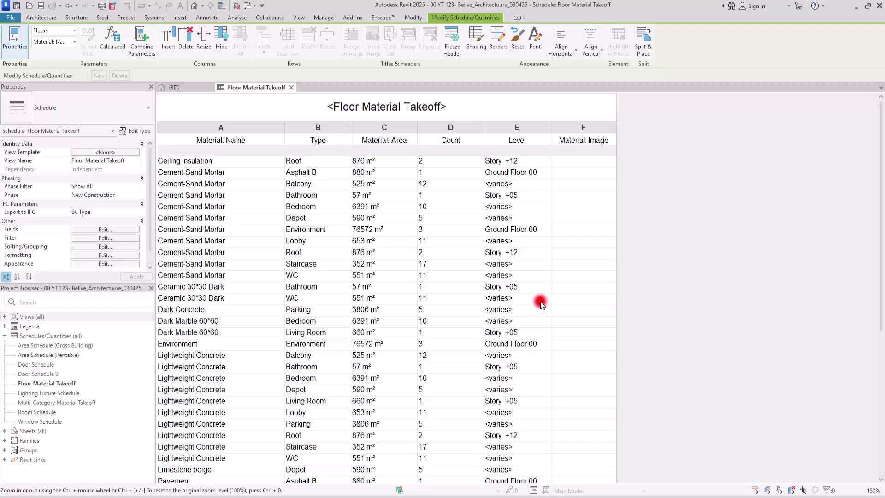
# Move the Level field to the top so it becomes the first schedule column.
pyautogui.click(94, 230)
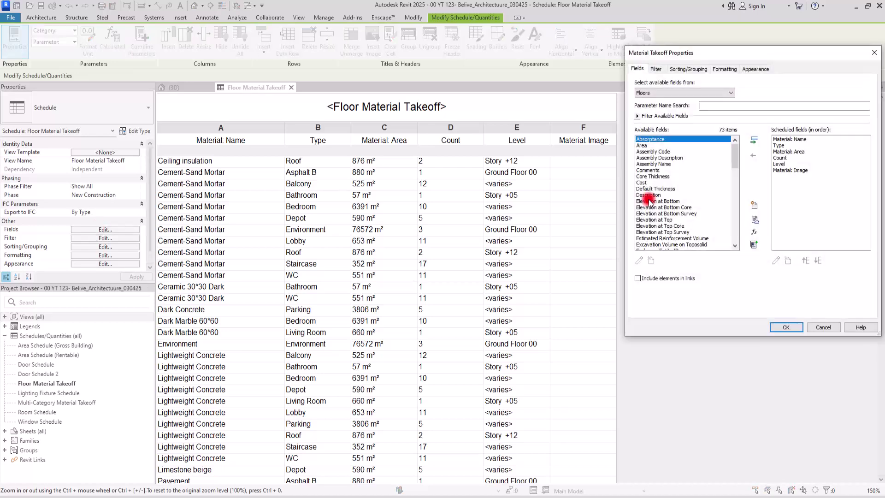
pyautogui.click(783, 163)
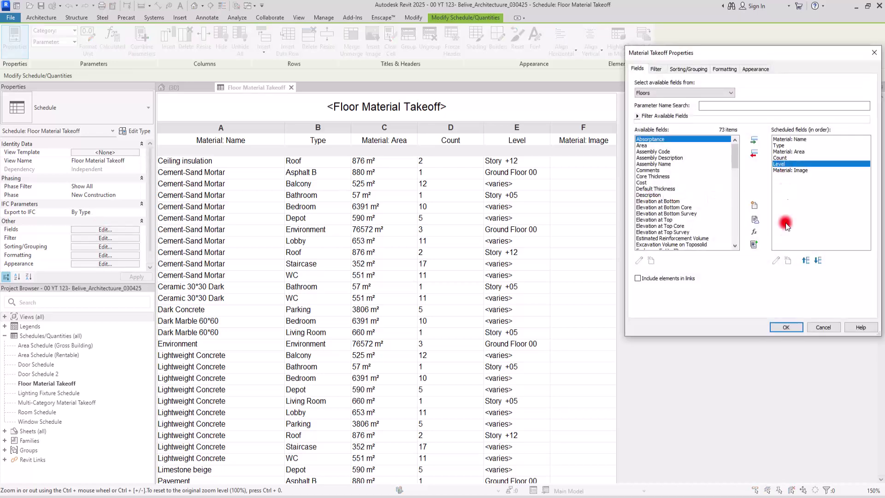
pyautogui.click(805, 260)
pyautogui.click(806, 261)
pyautogui.click(806, 261)
pyautogui.click(806, 261)
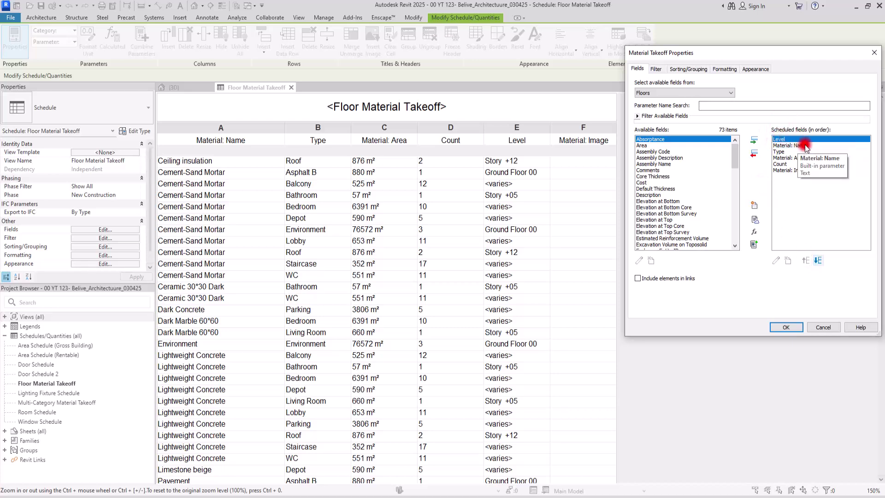
pyautogui.click(780, 151)
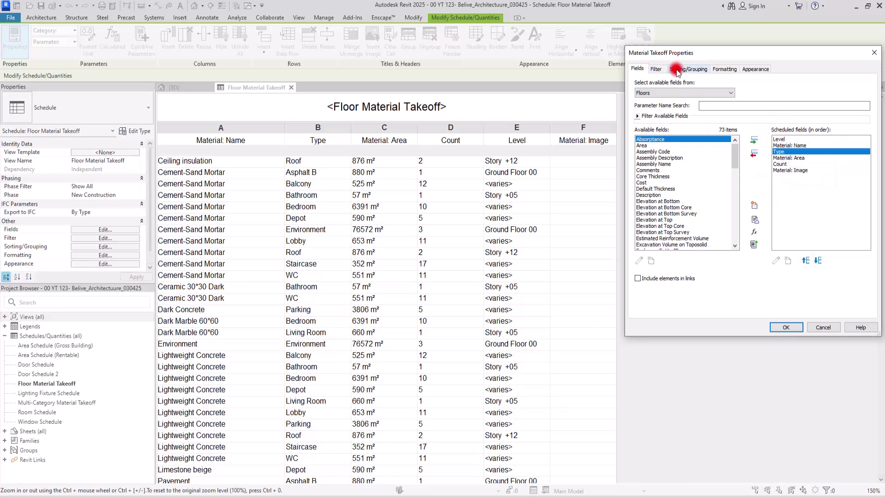
# Sort the takeoff by Level first, then by Material: Name.
pyautogui.click(692, 70)
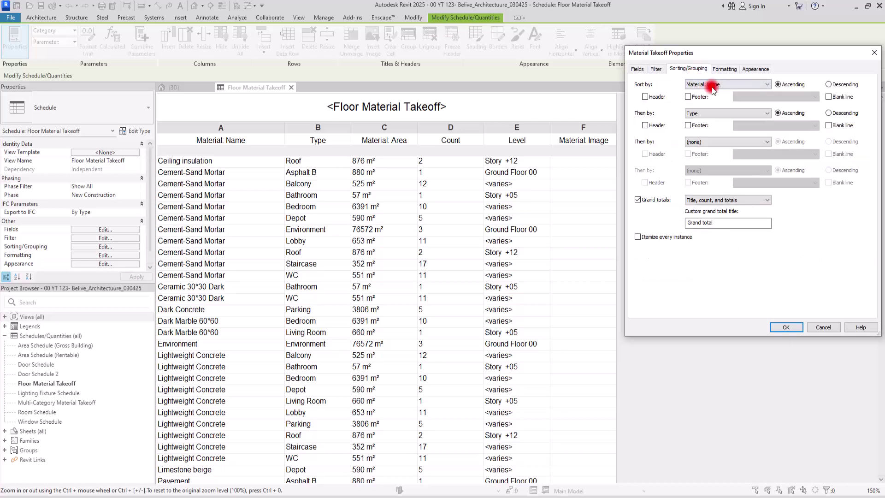
pyautogui.click(709, 84)
pyautogui.click(700, 99)
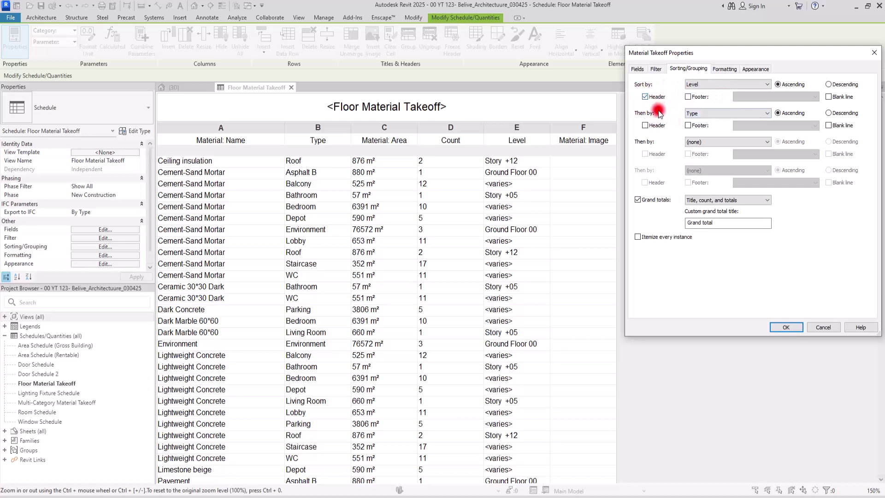
pyautogui.click(692, 112)
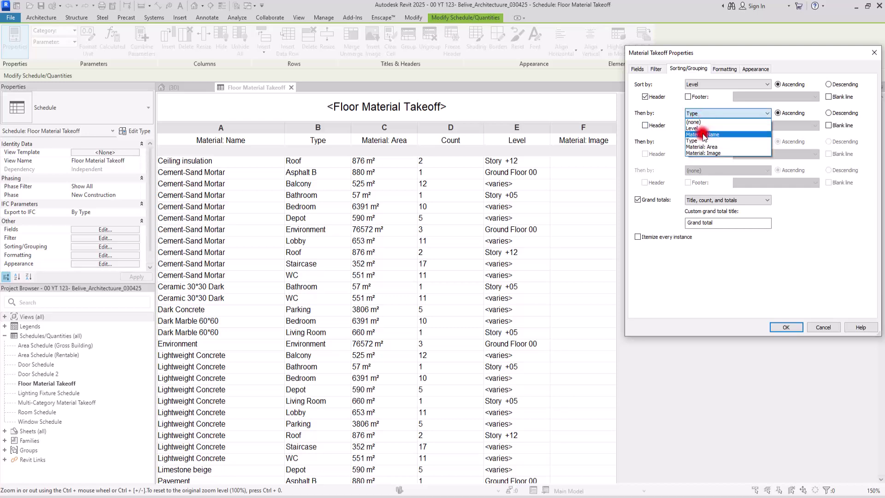
pyautogui.click(704, 135)
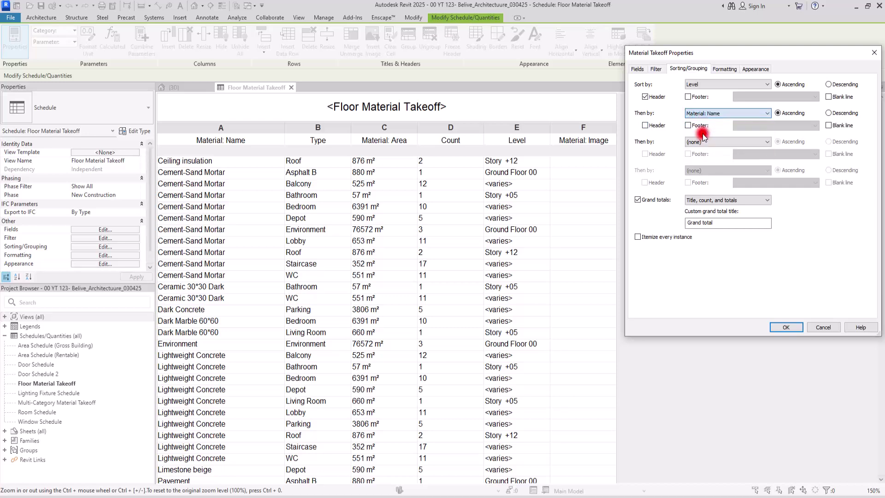
pyautogui.click(785, 327)
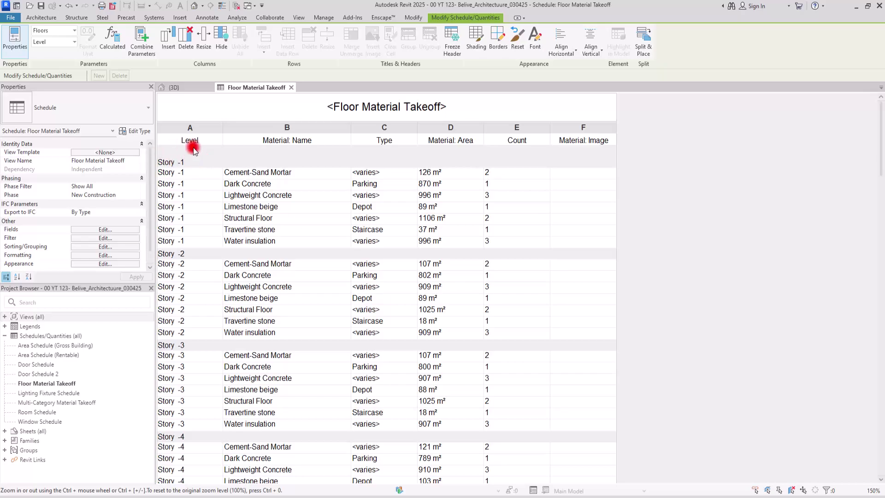
# Add Type as the third sort field in Sorting/Grouping.
pyautogui.scroll(-1, 881, 125)
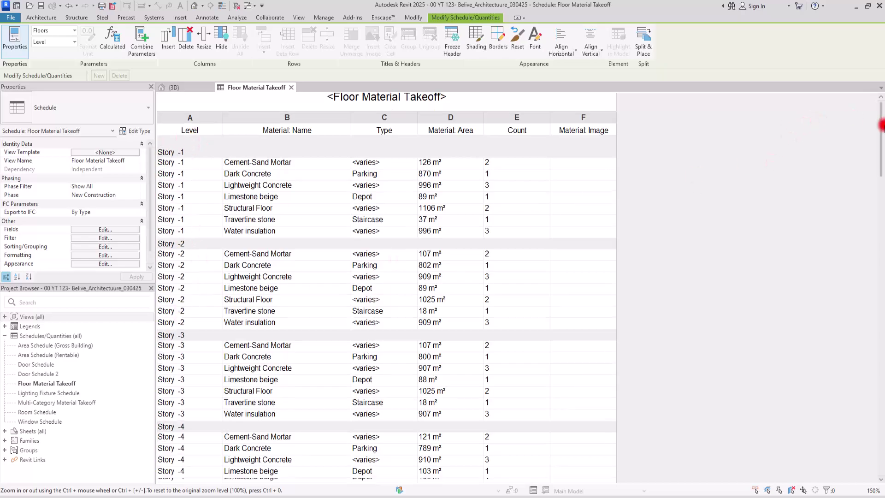
pyautogui.moveTo(881, 125); pyautogui.dragTo(882, 83)
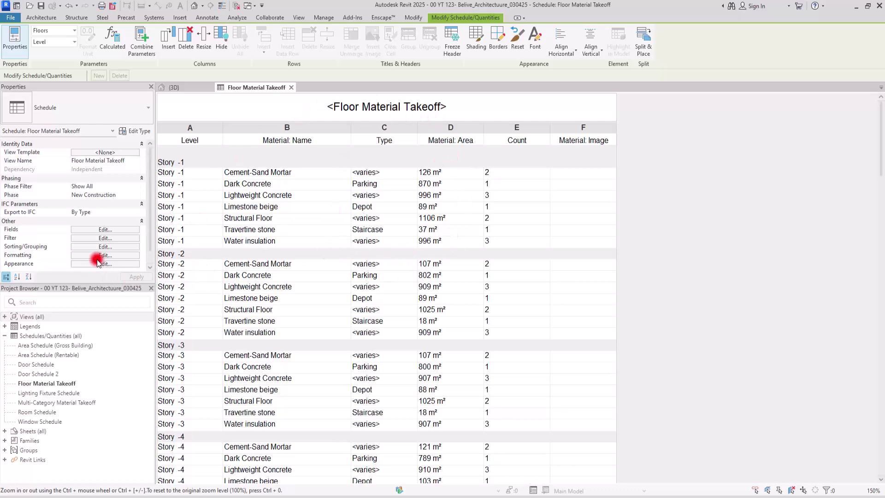
pyautogui.click(104, 247)
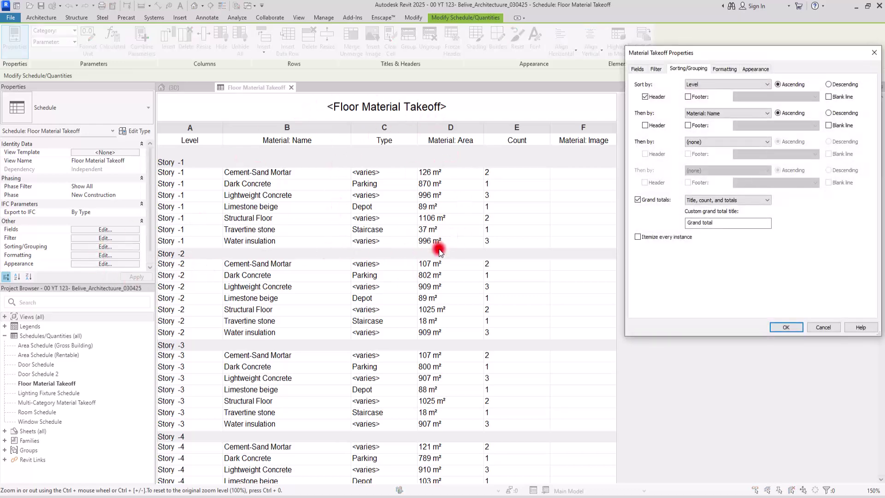
pyautogui.click(709, 144)
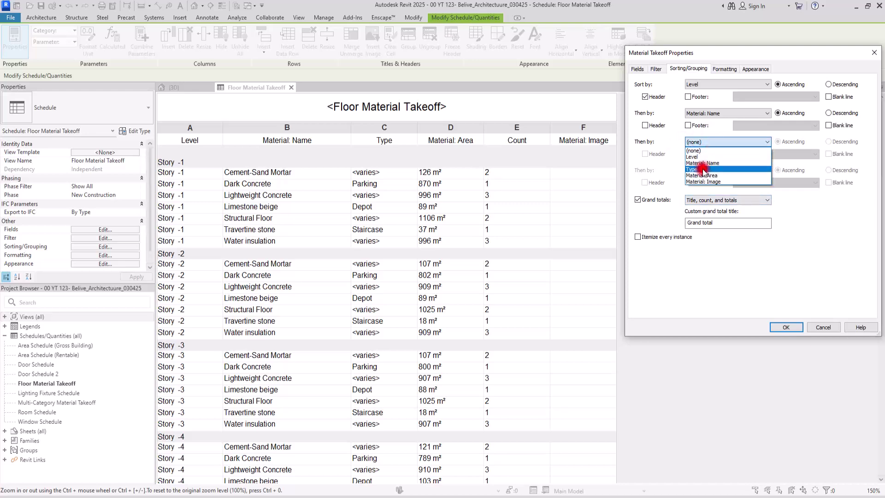
pyautogui.click(700, 168)
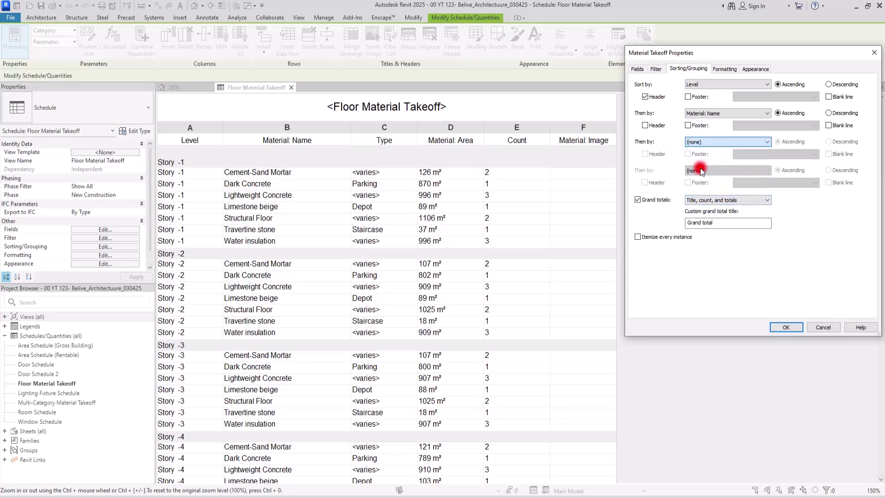
pyautogui.click(783, 326)
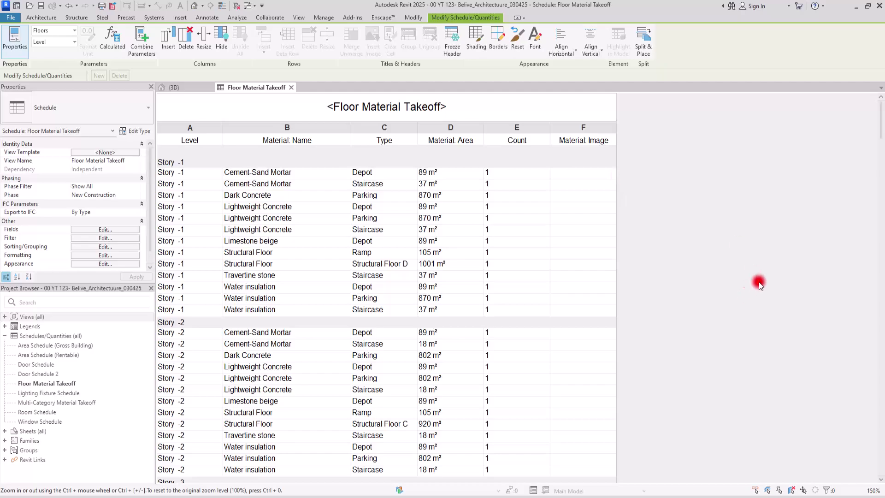
# Scroll through the re-sorted schedule, select the first Material: Image cell, and bring up the Fields settings.
pyautogui.moveTo(880, 113); pyautogui.dragTo(880, 43)
pyautogui.moveTo(881, 113); pyautogui.dragTo(881, 70)
pyautogui.moveTo(880, 140); pyautogui.dragTo(881, 334)
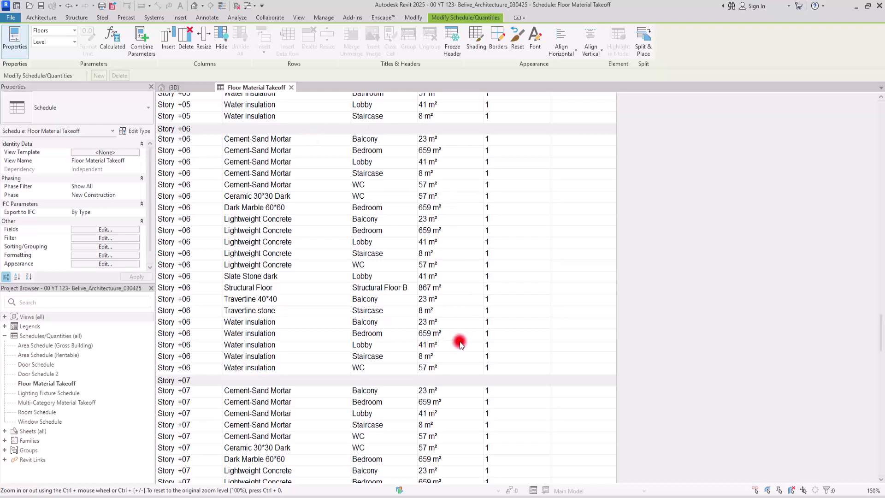
pyautogui.moveTo(881, 333); pyautogui.dragTo(881, 73)
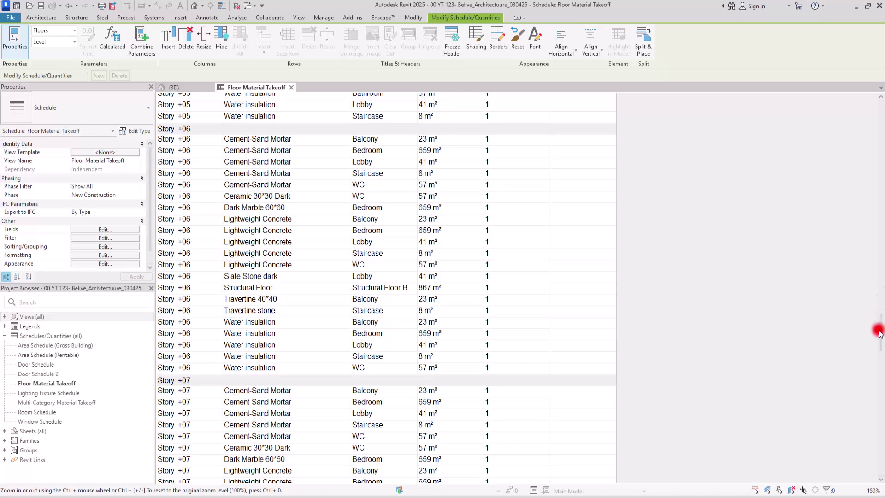
pyautogui.moveTo(880, 332); pyautogui.dragTo(880, 115)
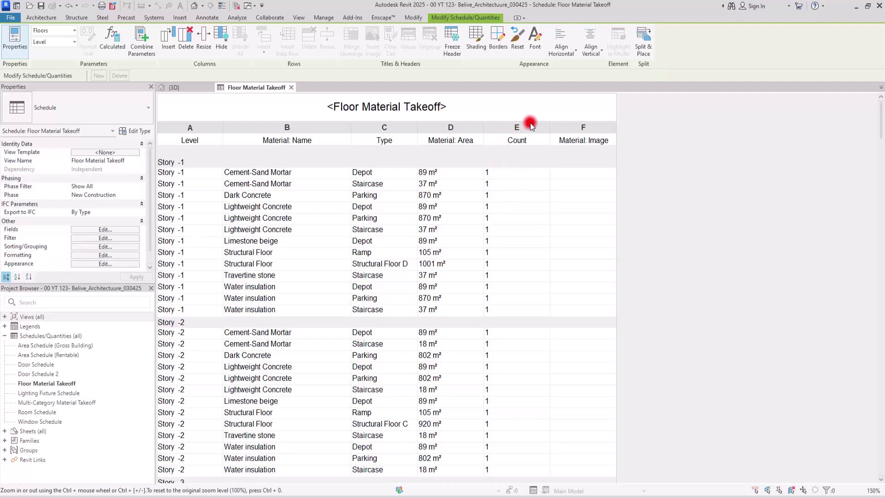
pyautogui.moveTo(881, 107)
pyautogui.mouseDown()
pyautogui.moveTo(881, 479)
pyautogui.moveTo(880, 106)
pyautogui.mouseUp()
pyautogui.click(610, 178)
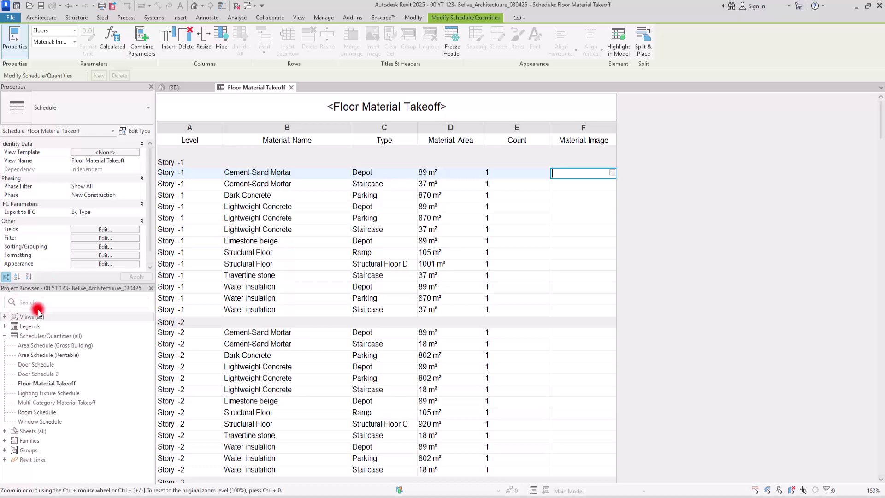
pyautogui.click(97, 229)
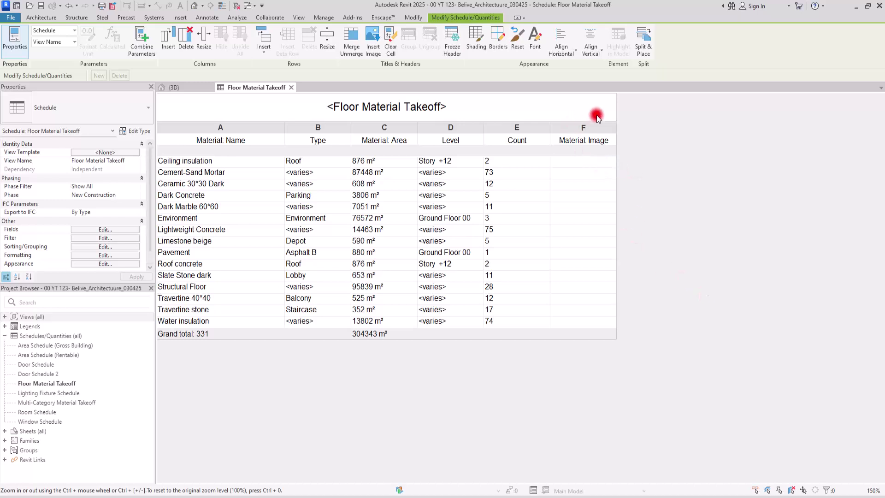
# Import Concrete031_2K_Color.png from the DOWNLOAD textures folder as Ceiling insulation's Material: Image.
pyautogui.click(611, 162)
pyautogui.click(611, 161)
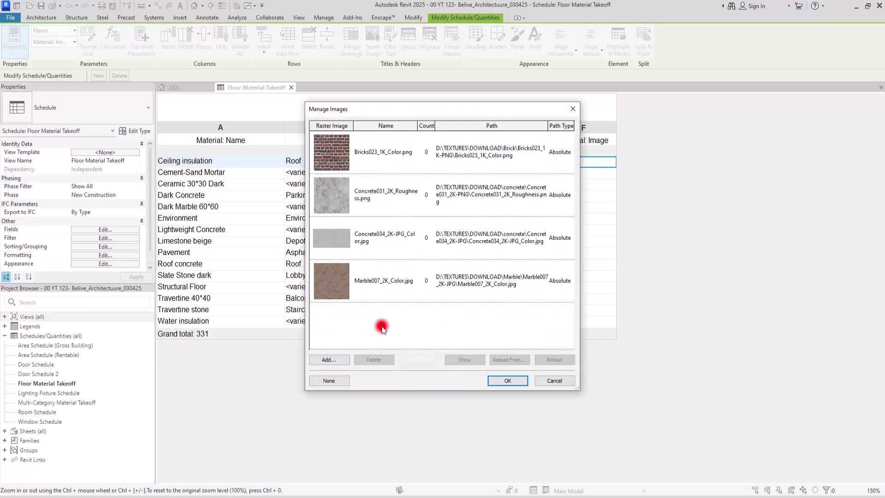
pyautogui.moveTo(433, 291)
pyautogui.moveTo(448, 225)
pyautogui.click(331, 360)
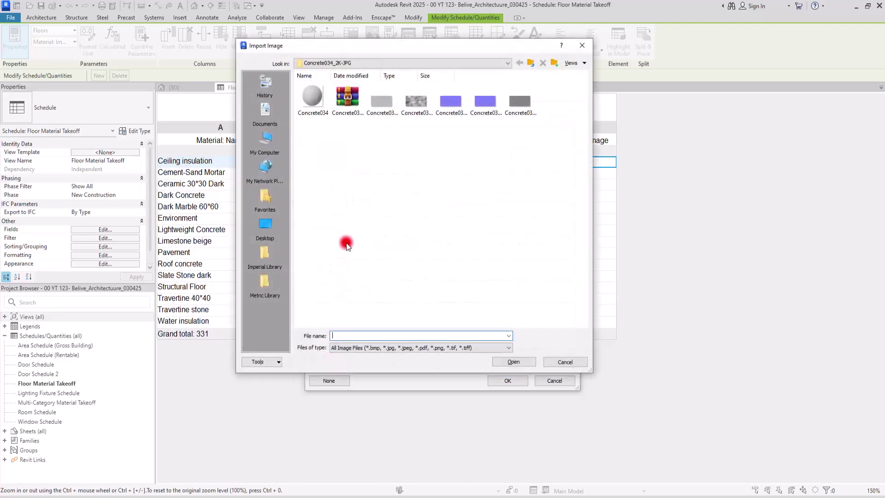
pyautogui.click(340, 62)
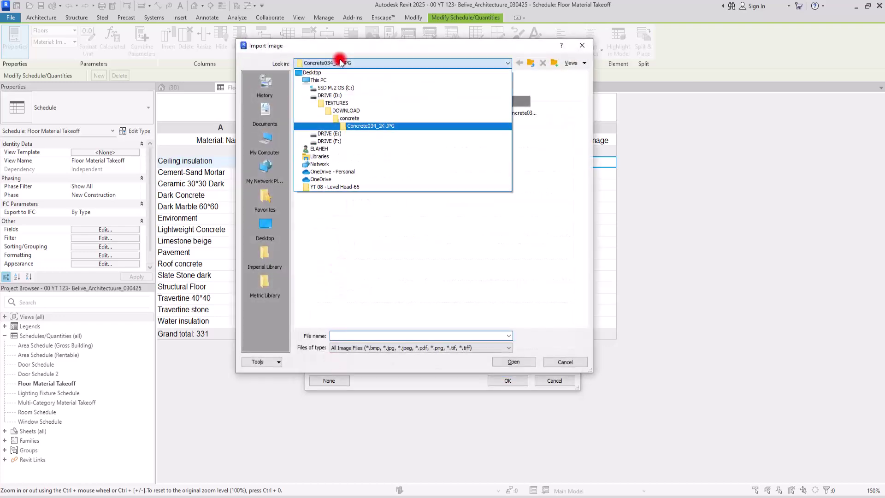
pyautogui.click(353, 110)
pyautogui.doubleClick(449, 102)
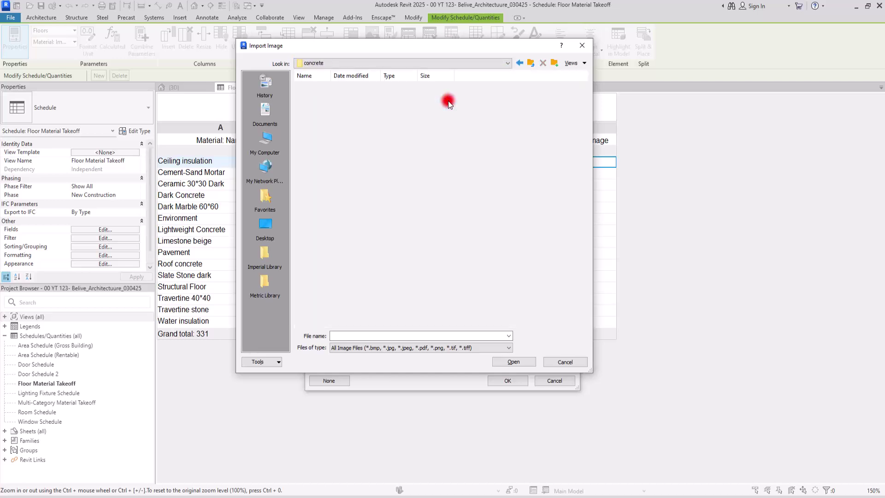
pyautogui.doubleClick(346, 140)
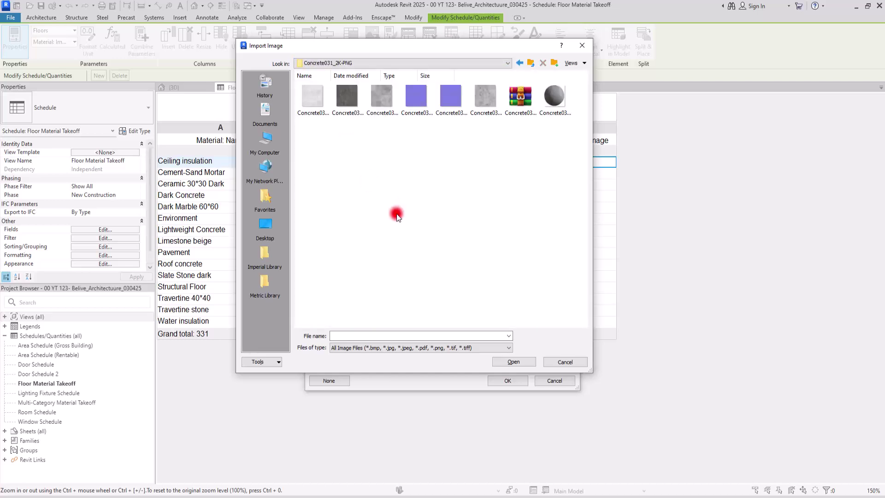
pyautogui.click(355, 96)
pyautogui.doubleClick(355, 95)
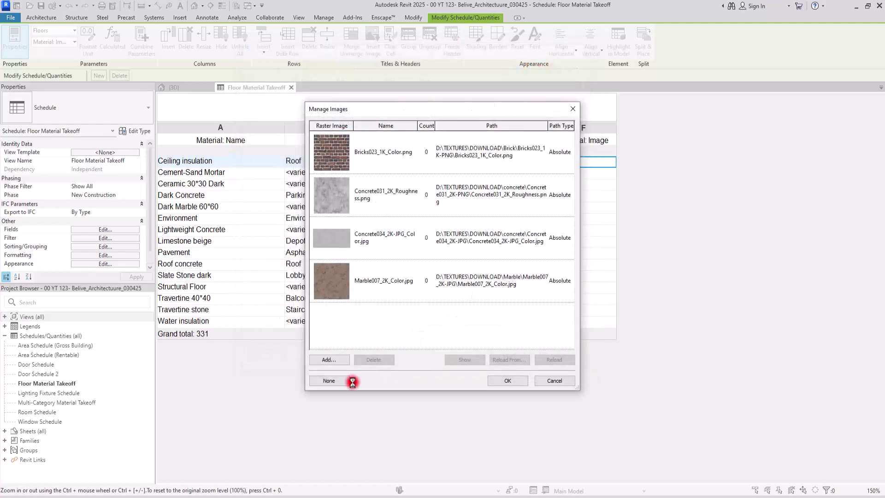
pyautogui.click(506, 381)
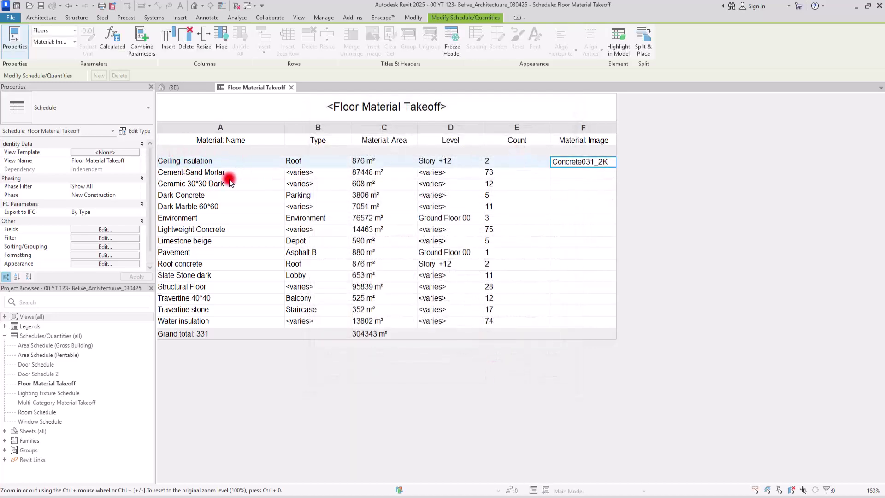
# Assign Concrete031_2K_Color to Dark Concrete and Bricks023_1K_Color to Pavement as material images.
pyautogui.click(610, 196)
pyautogui.click(608, 194)
pyautogui.click(368, 197)
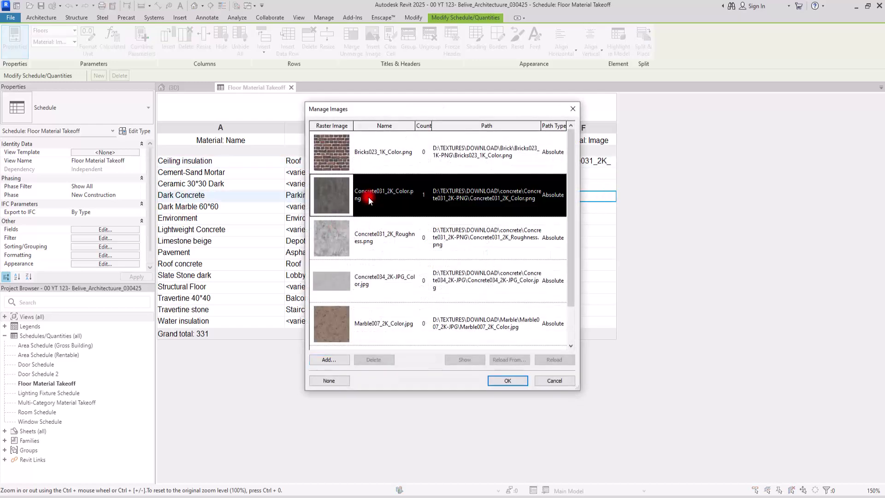
pyautogui.click(502, 381)
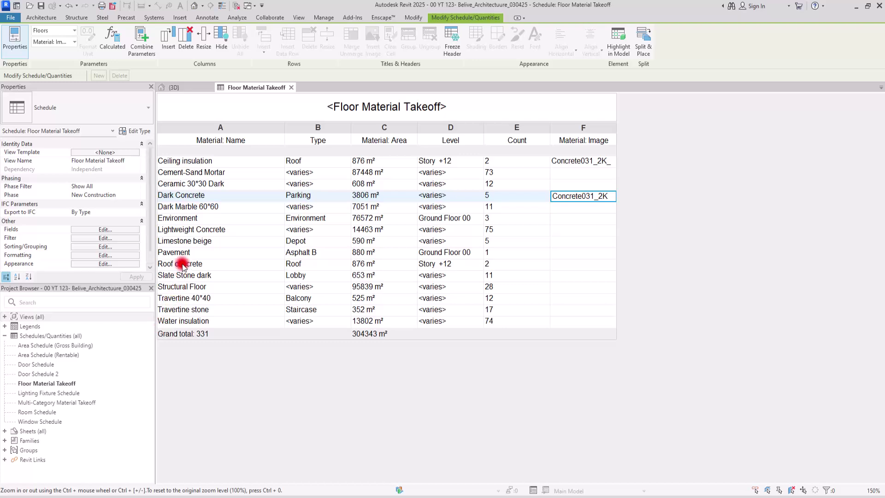
pyautogui.click(613, 253)
pyautogui.click(613, 253)
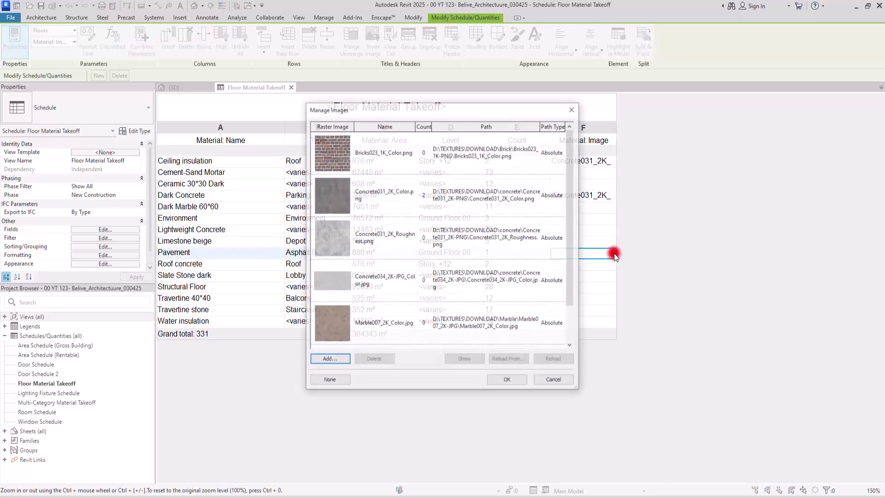
pyautogui.click(382, 160)
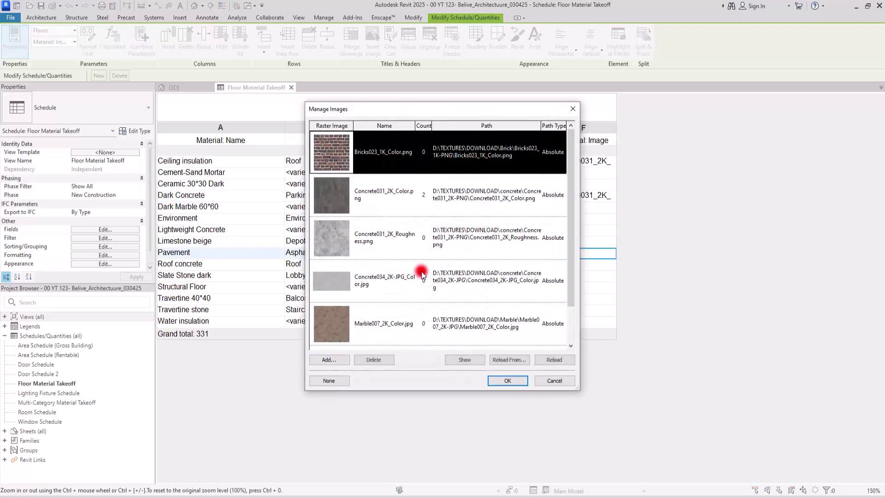
pyautogui.click(510, 383)
# Set Ceiling insulation's image to None and give Dark Marble the Marble007_2K_Color texture.
pyautogui.click(611, 161)
pyautogui.click(611, 161)
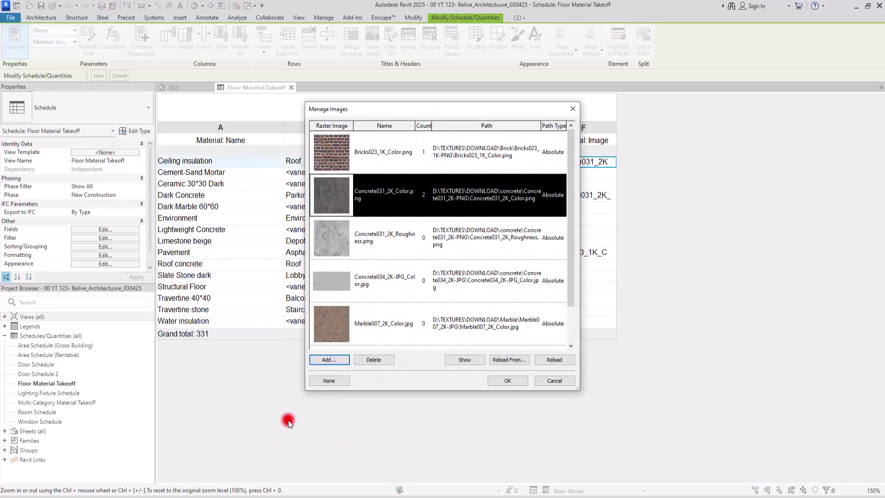
pyautogui.click(340, 380)
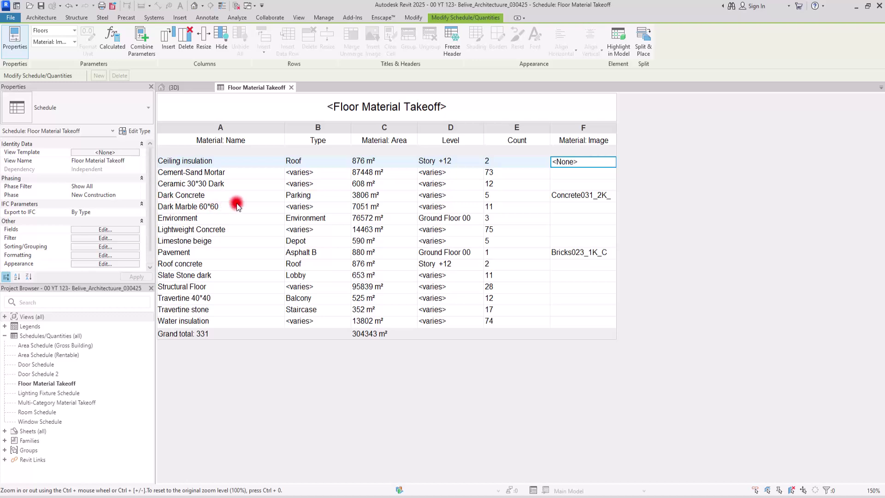
pyautogui.click(610, 208)
pyautogui.click(610, 208)
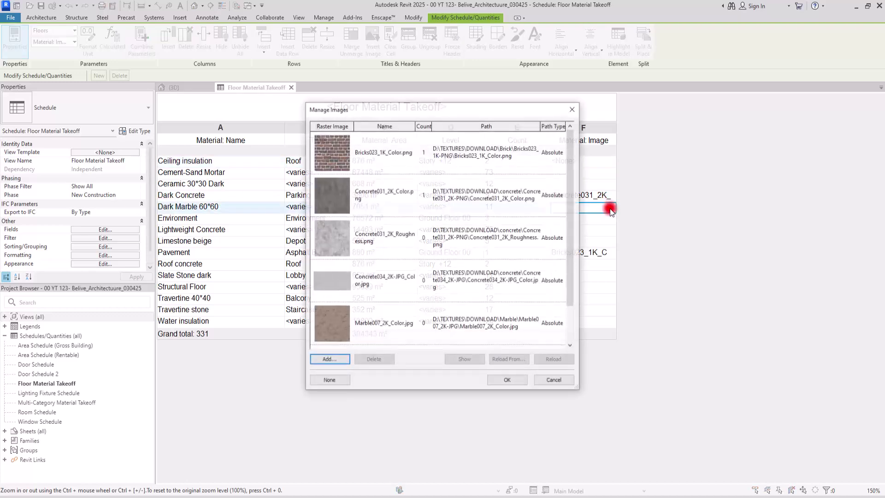
pyautogui.click(332, 325)
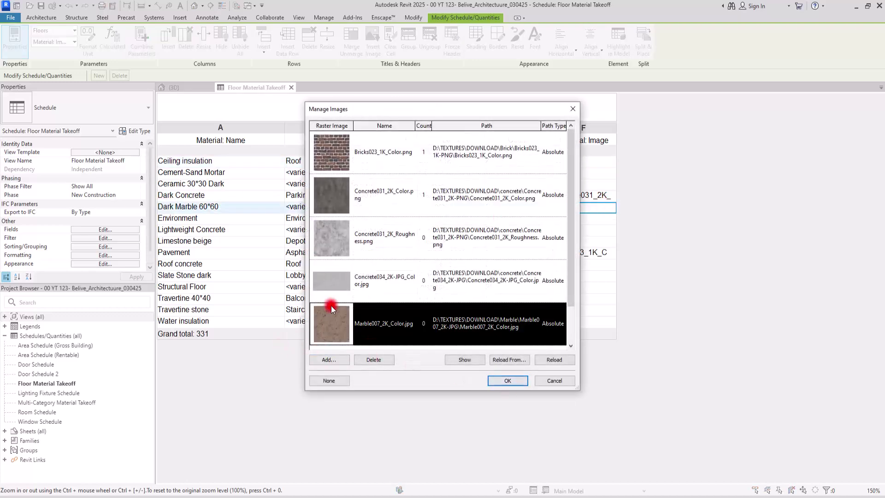
pyautogui.click(509, 380)
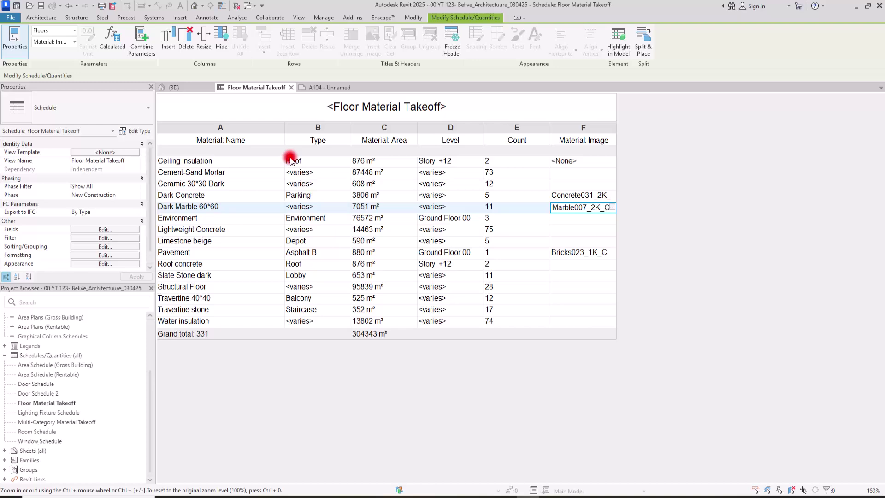
# Place the Floor Material Takeoff on sheet A104 beside the title block.
pyautogui.click(316, 87)
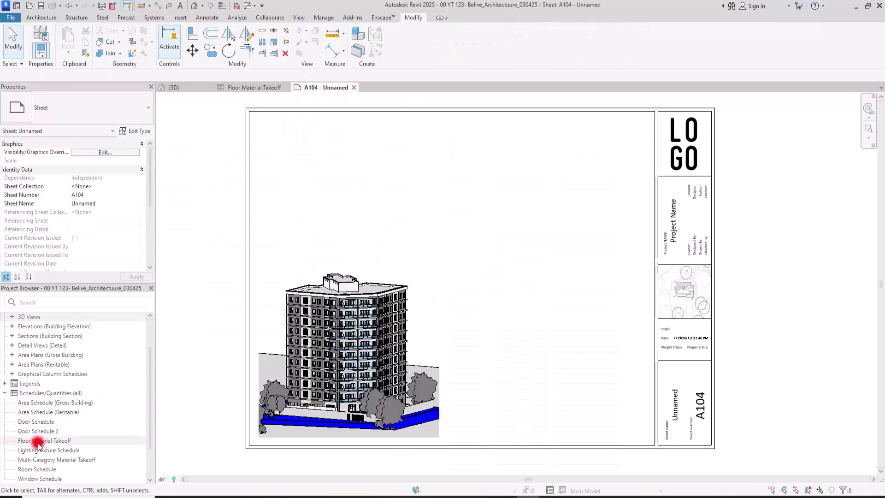
pyautogui.moveTo(29, 442); pyautogui.dragTo(430, 221)
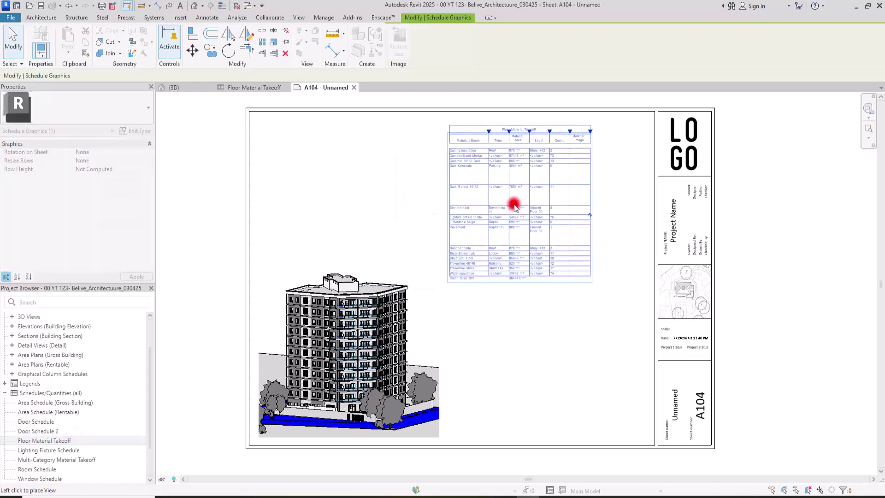
pyautogui.click(488, 200)
pyautogui.scroll(5, 517, 184)
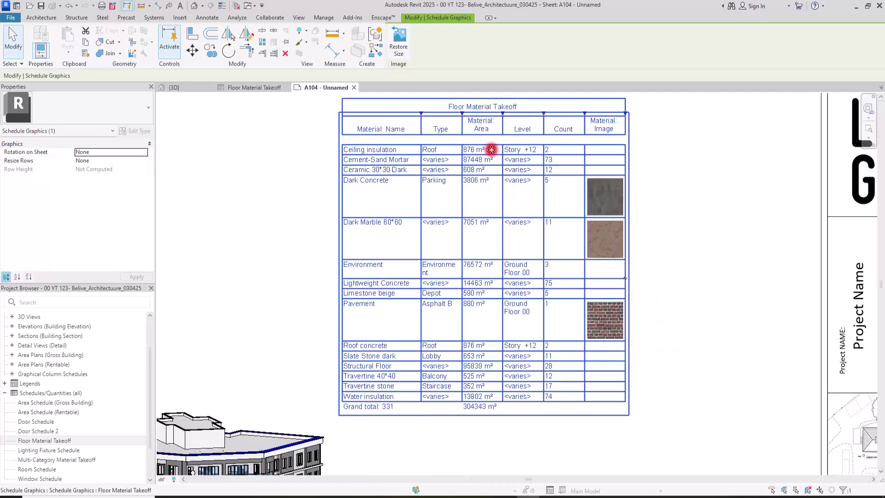
pyautogui.scroll(-3, 445, 179)
pyautogui.click(576, 197)
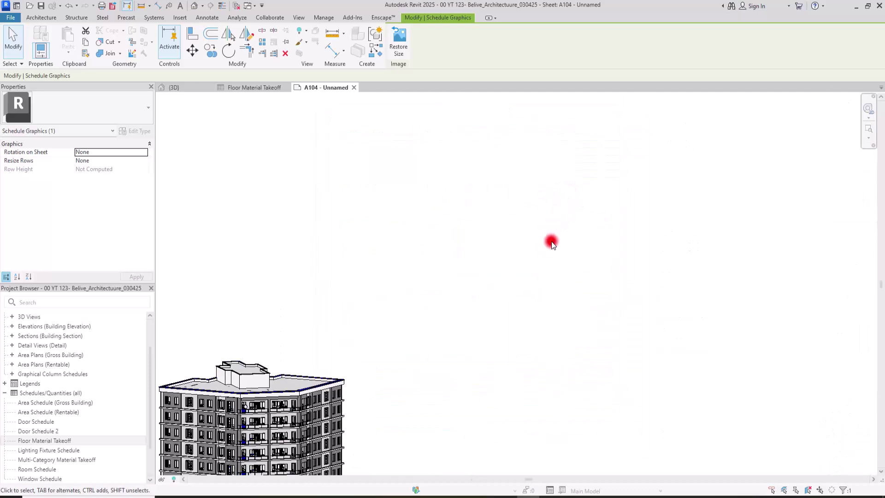
pyautogui.moveTo(598, 146); pyautogui.dragTo(708, 136)
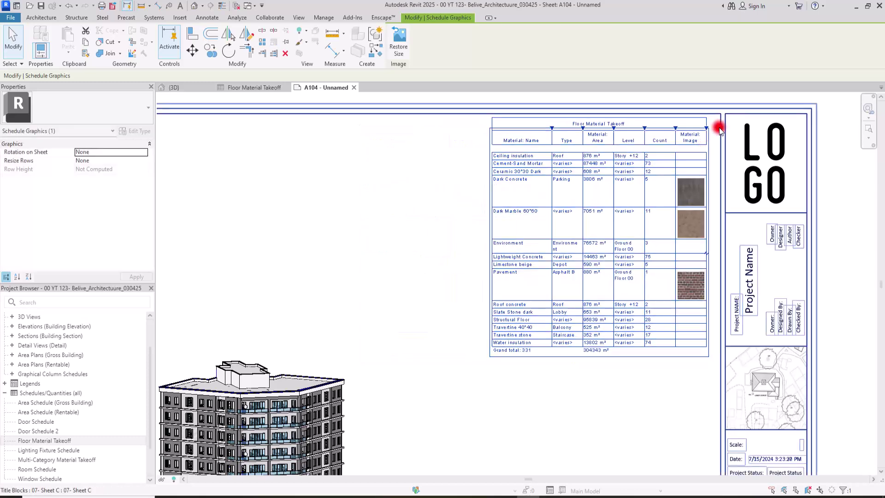
pyautogui.scroll(2, 708, 138)
pyautogui.scroll(-2, 712, 184)
pyautogui.scroll(1, 712, 185)
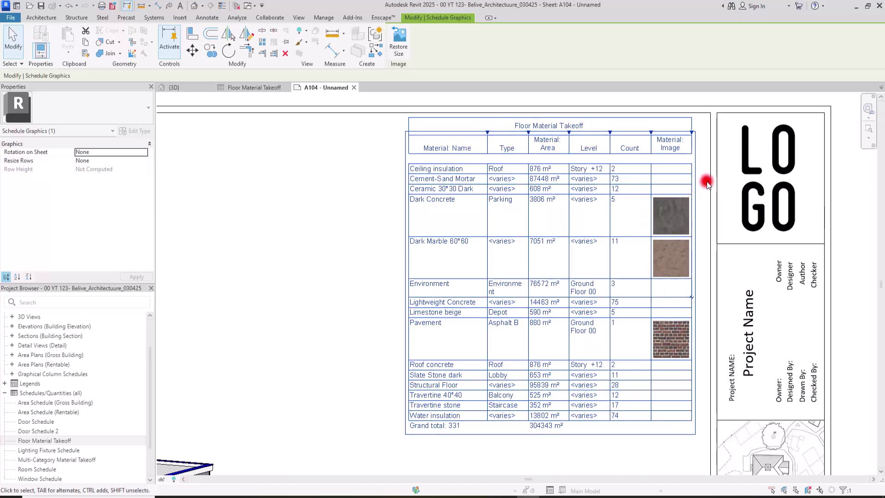
# Shift the placed schedule slightly left, widen its Level column, and return to the schedule view.
pyautogui.click(273, 165)
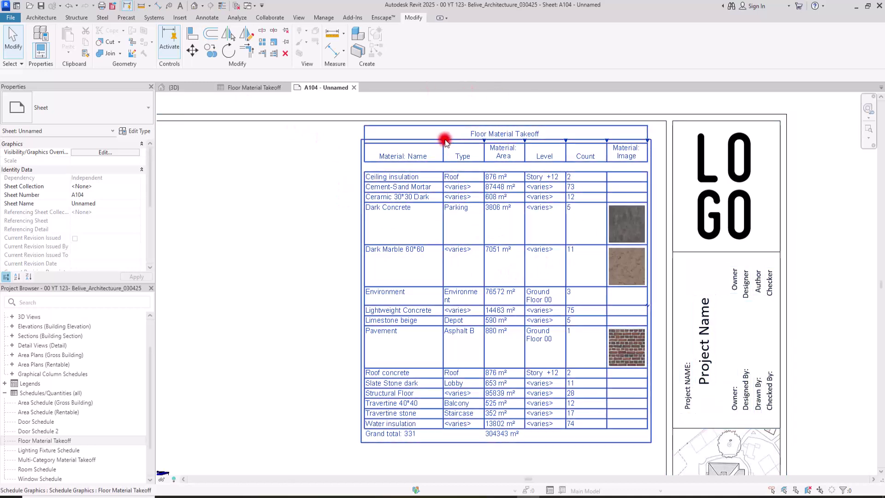
pyautogui.moveTo(442, 142); pyautogui.dragTo(420, 140)
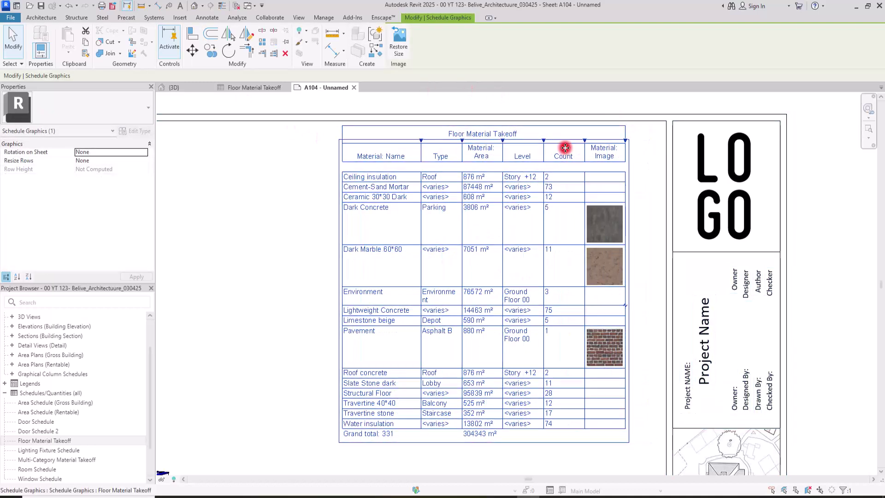
pyautogui.moveTo(545, 143); pyautogui.dragTo(553, 141)
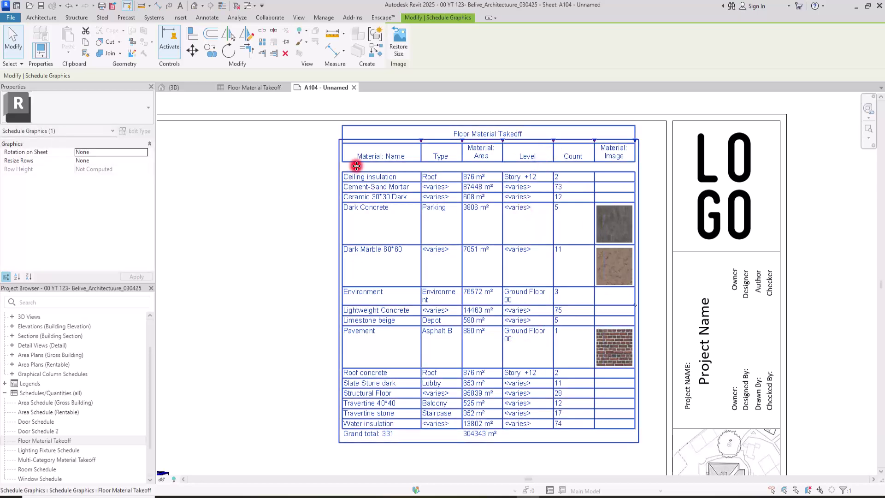
pyautogui.click(247, 149)
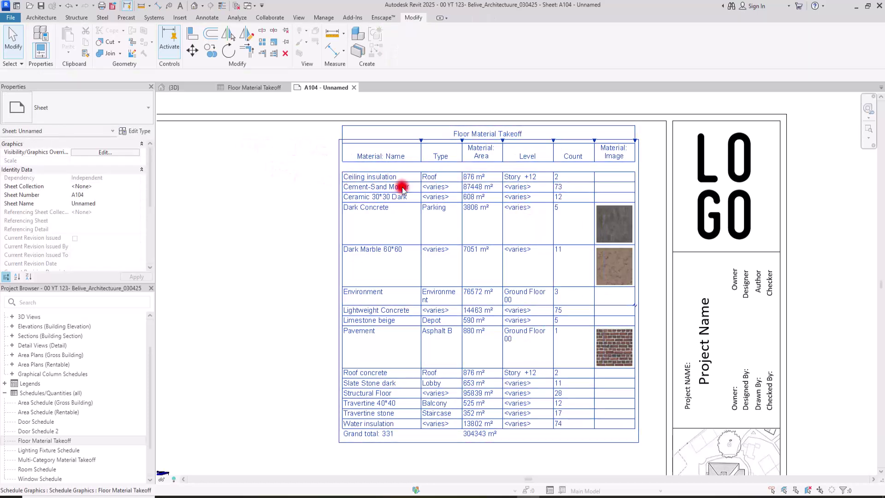
pyautogui.click(243, 87)
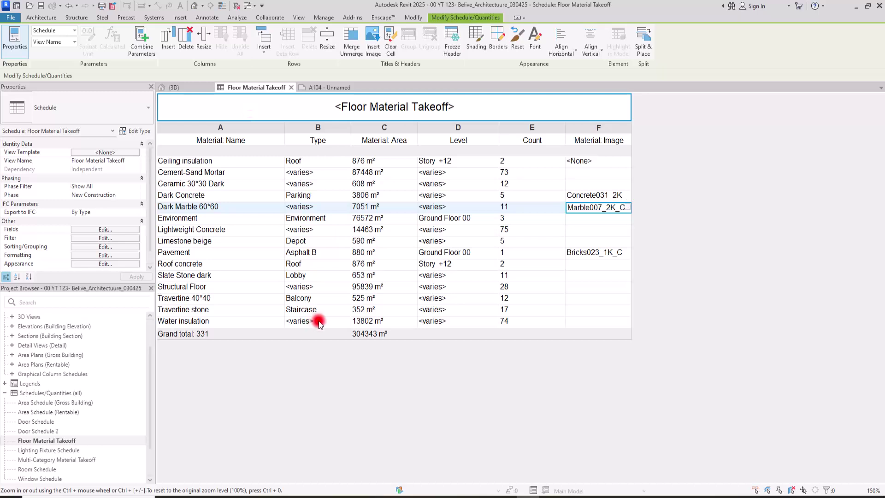
pyautogui.click(497, 108)
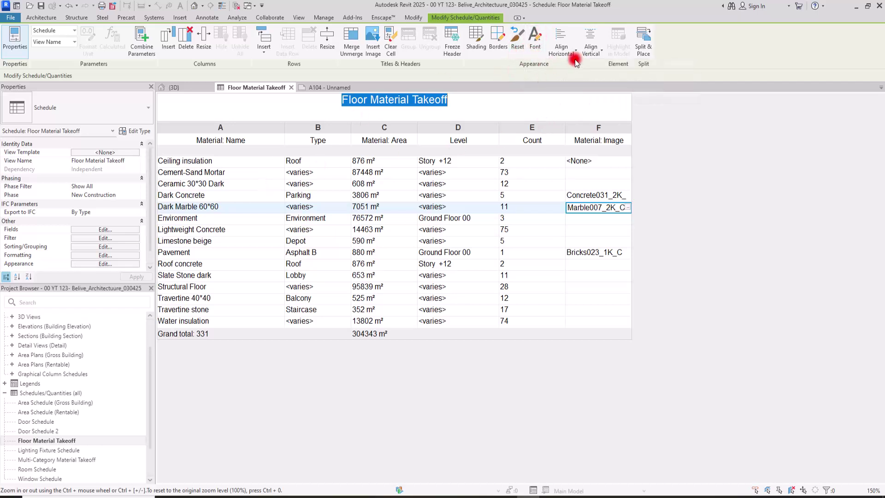
pyautogui.click(324, 127)
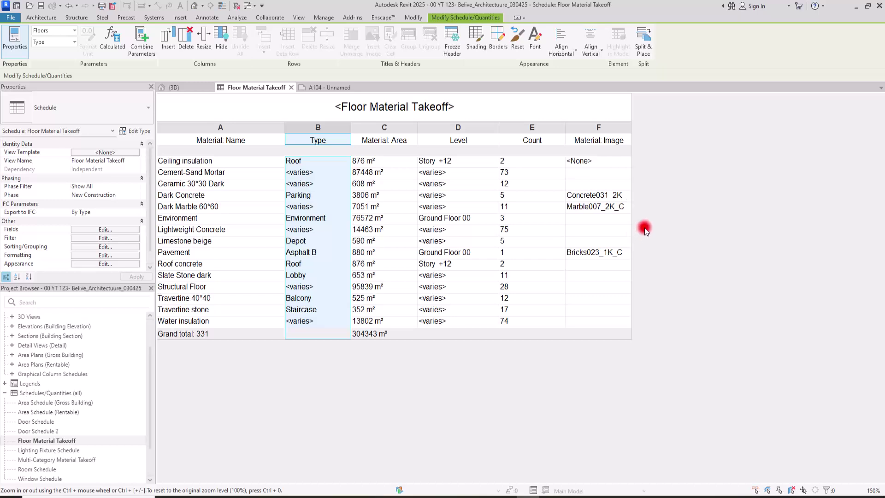
# Export the schedule through Export > Reports > Schedule as a Text (delimited) (*.txt) file.
pyautogui.click(9, 19)
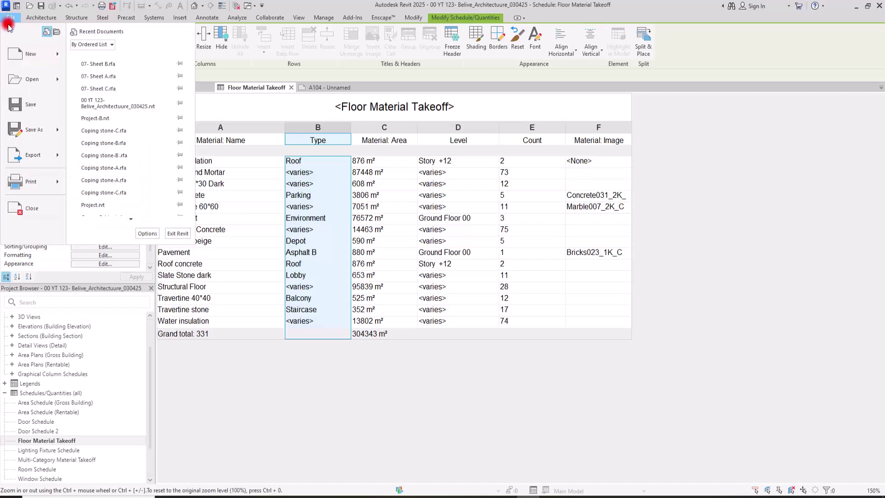
pyautogui.click(45, 153)
pyautogui.scroll(-3, 130, 220)
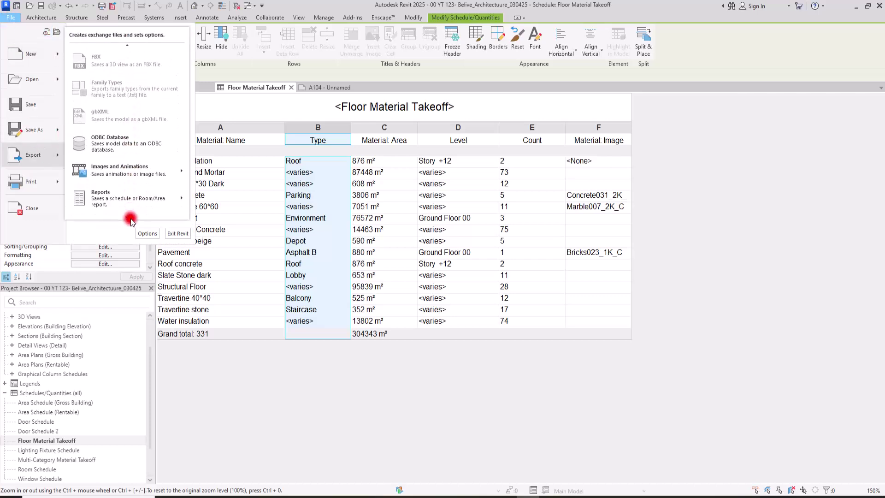
pyautogui.moveTo(130, 216)
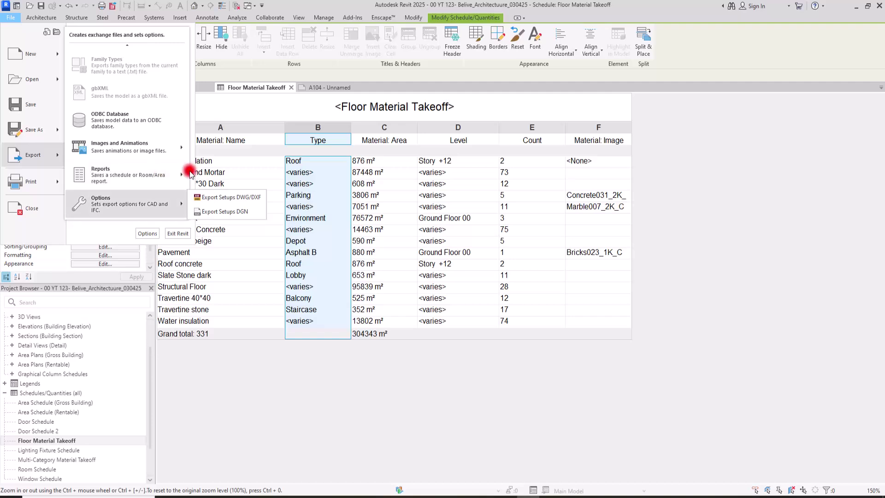
pyautogui.moveTo(182, 177)
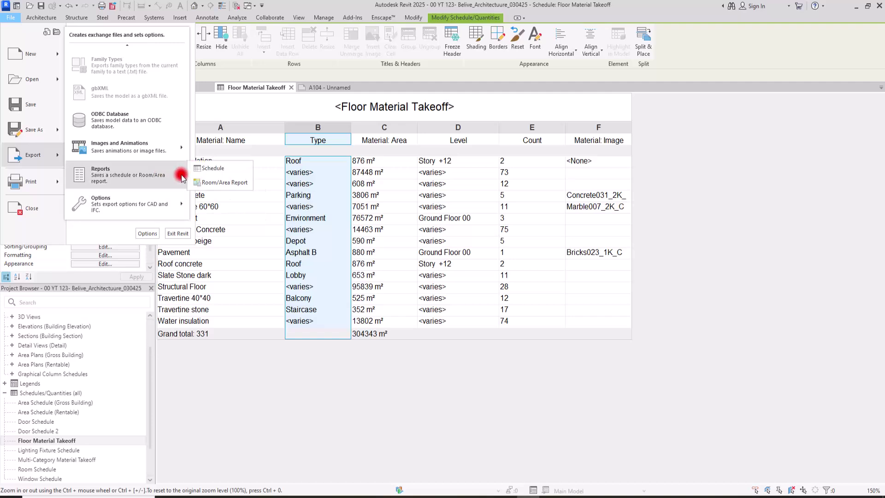
pyautogui.click(219, 172)
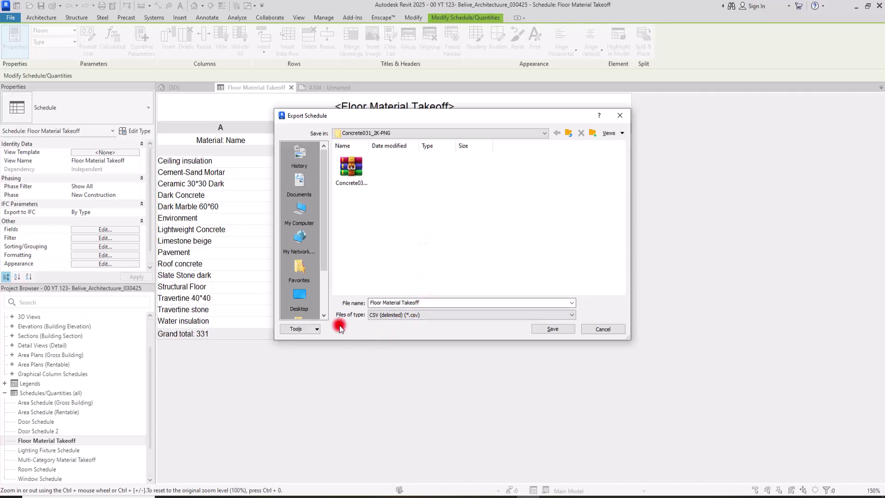
pyautogui.click(423, 315)
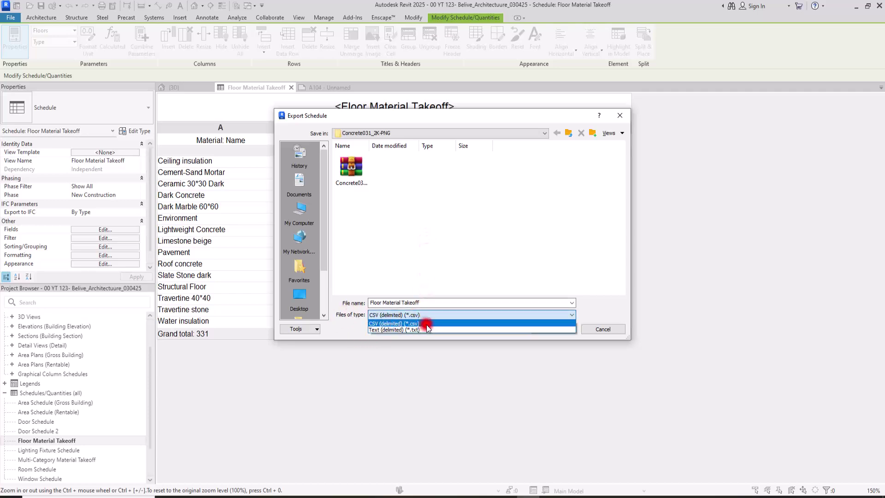
pyautogui.click(422, 329)
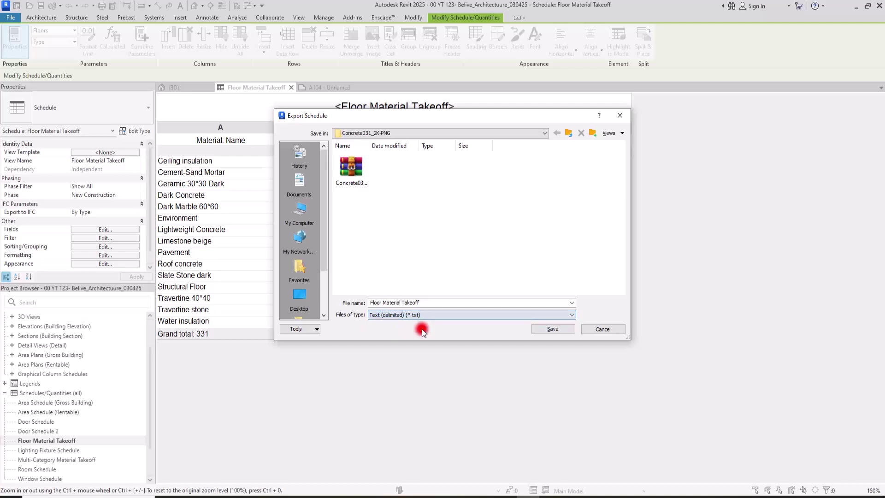
pyautogui.click(552, 328)
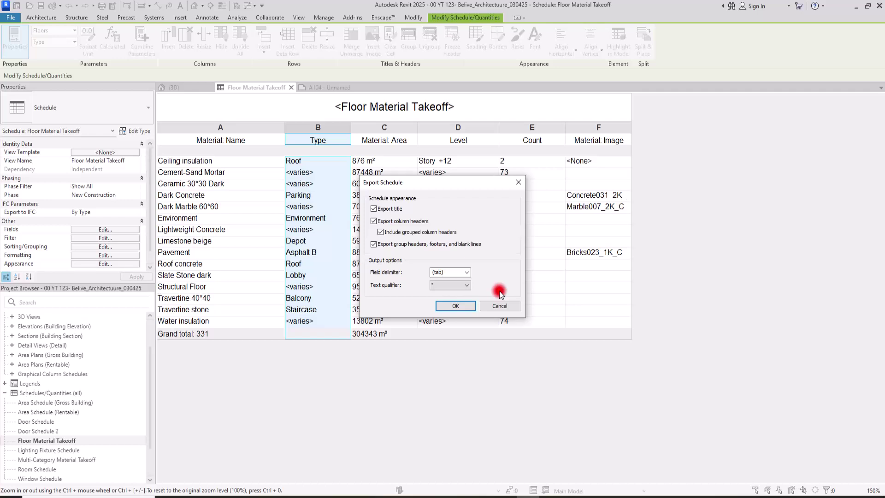
pyautogui.click(518, 181)
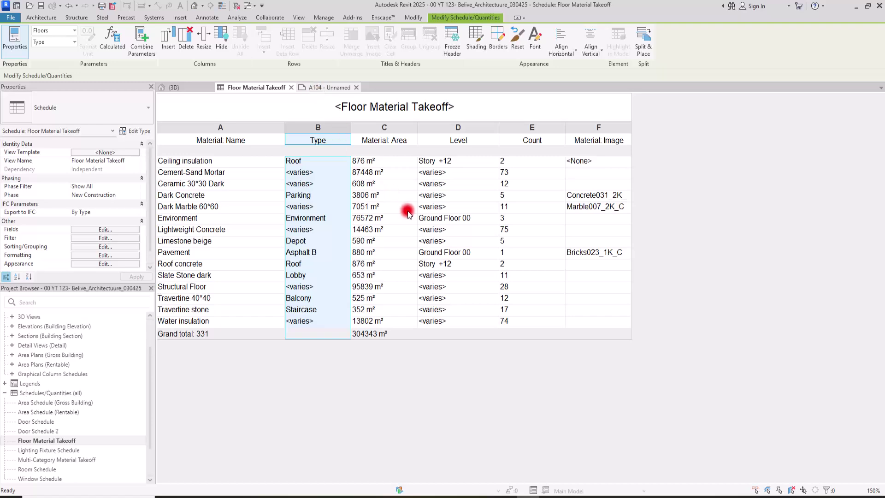